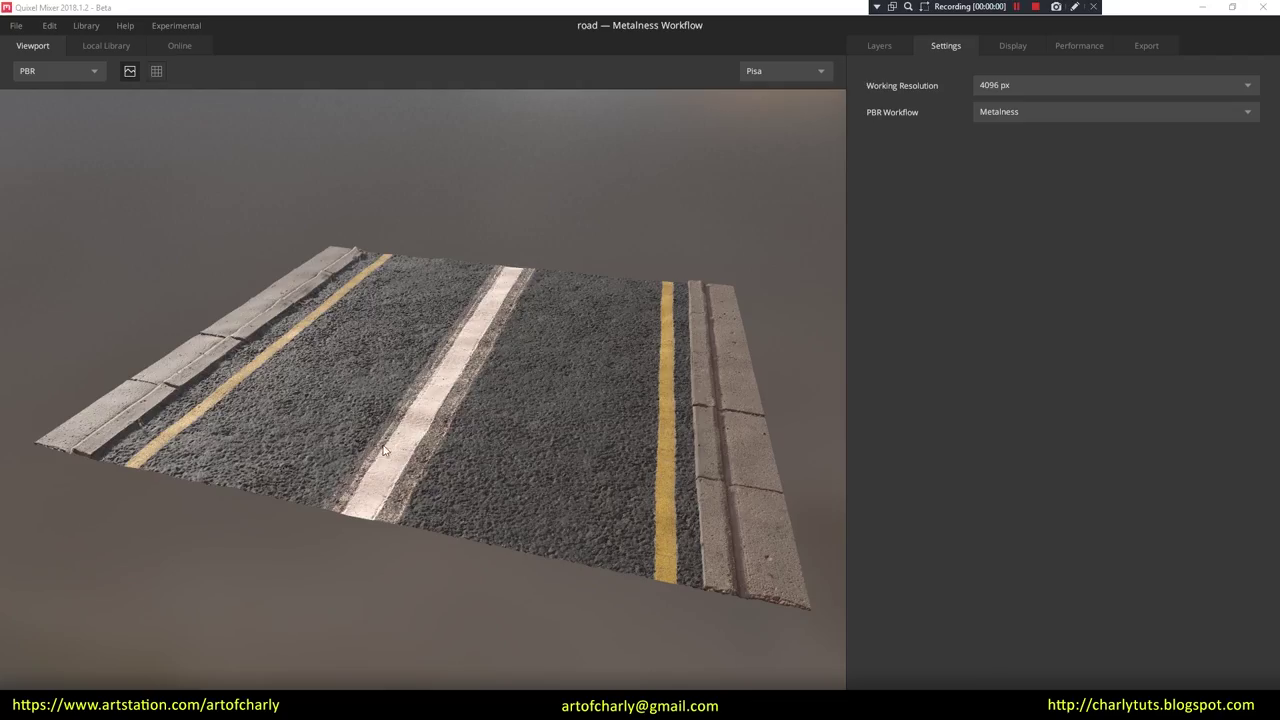
Step: Lower the working resolution from 4096 px to 1024 px and set viewport tessellation to 1
click(1027, 44)
click(946, 46)
click(1008, 85)
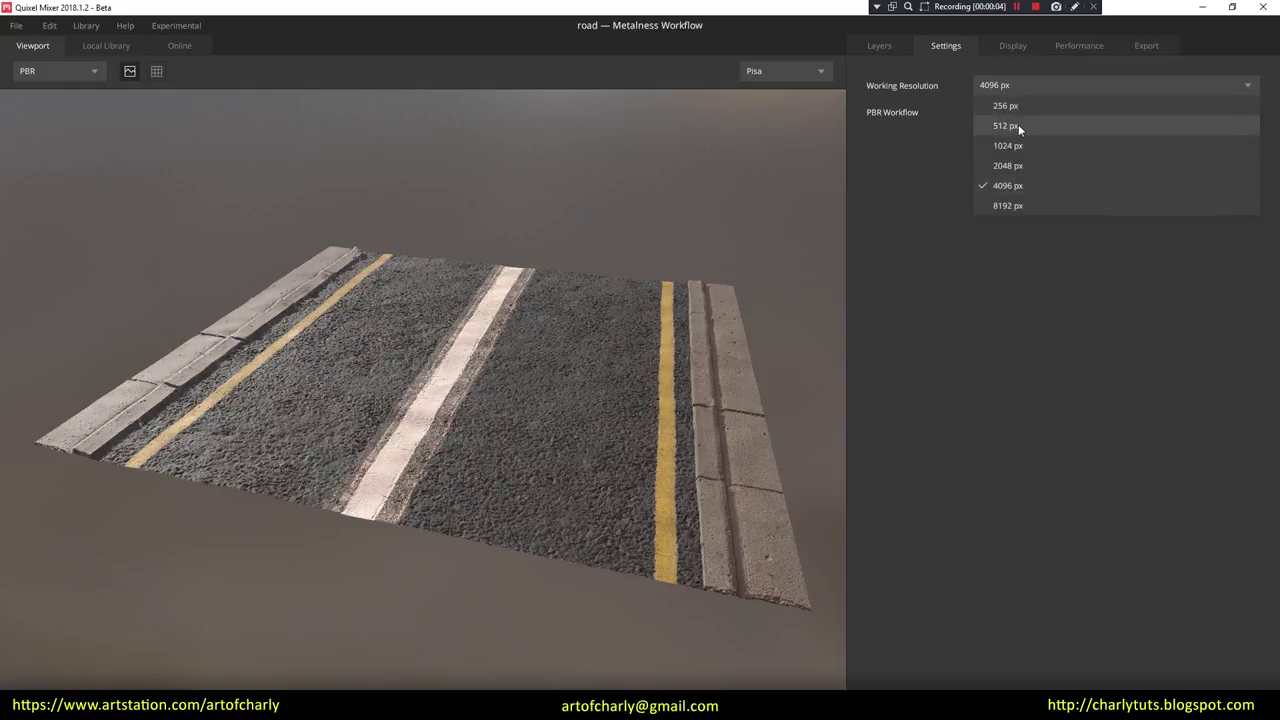
click(1020, 145)
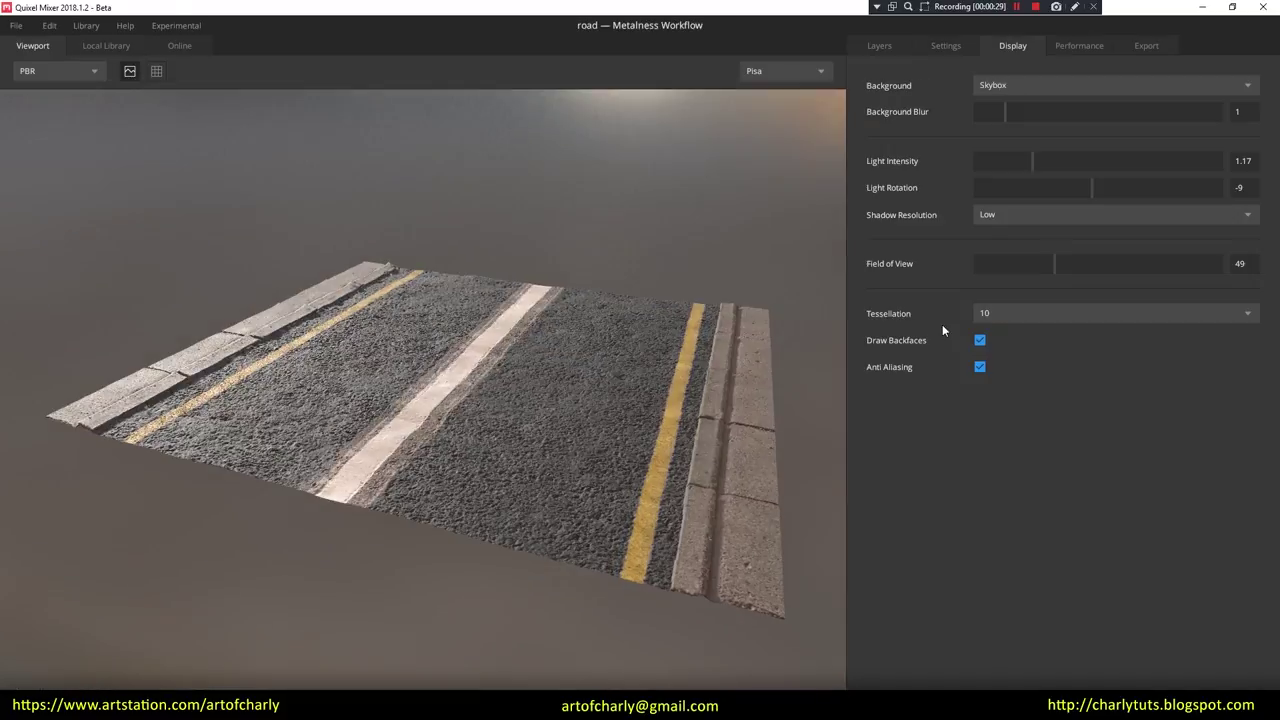
click(1006, 310)
click(1001, 336)
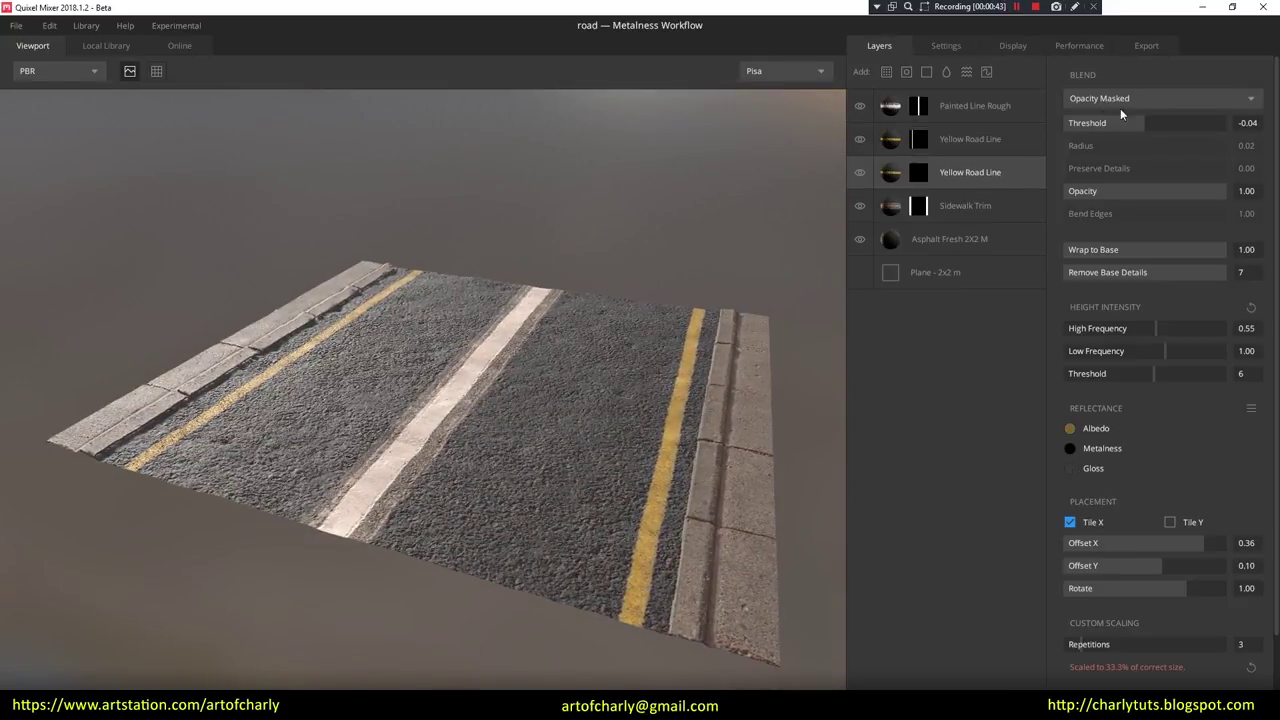
Step: Blend the Yellow Road Line From Above and load the asphalt colour preset for painting
click(1139, 96)
click(1140, 121)
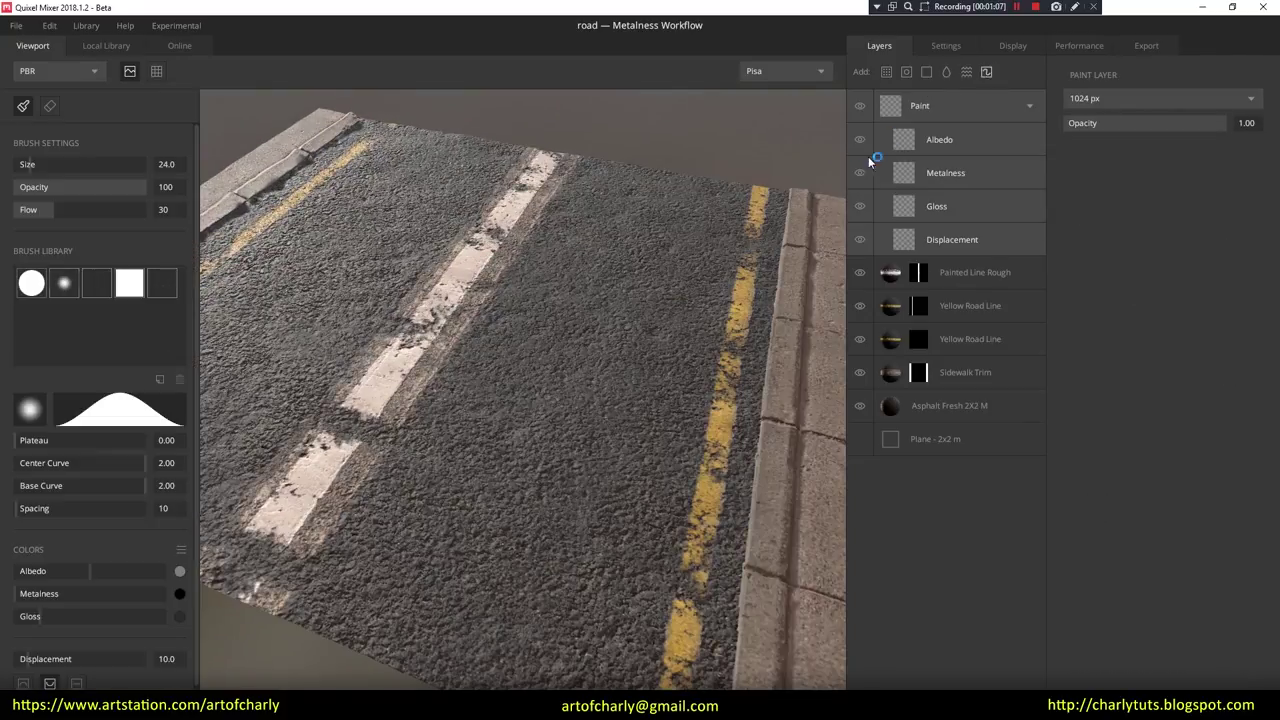
scroll(180, 537, down, 1)
click(180, 535)
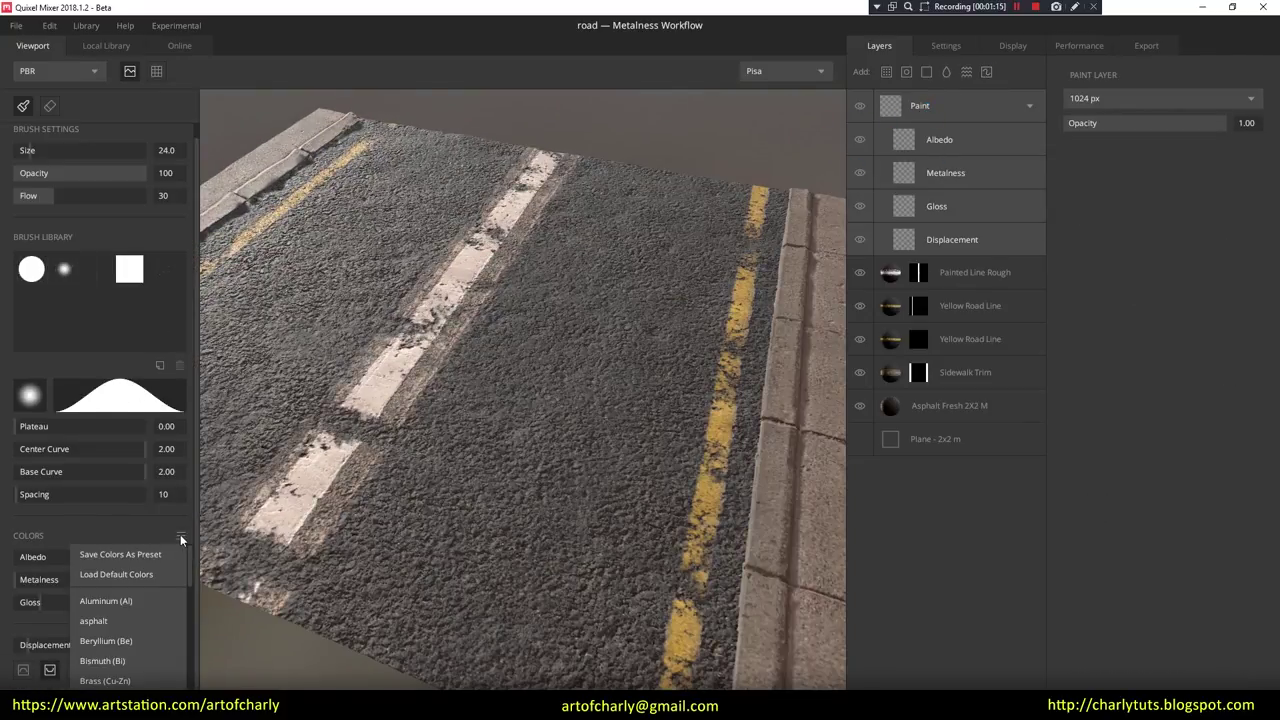
click(121, 620)
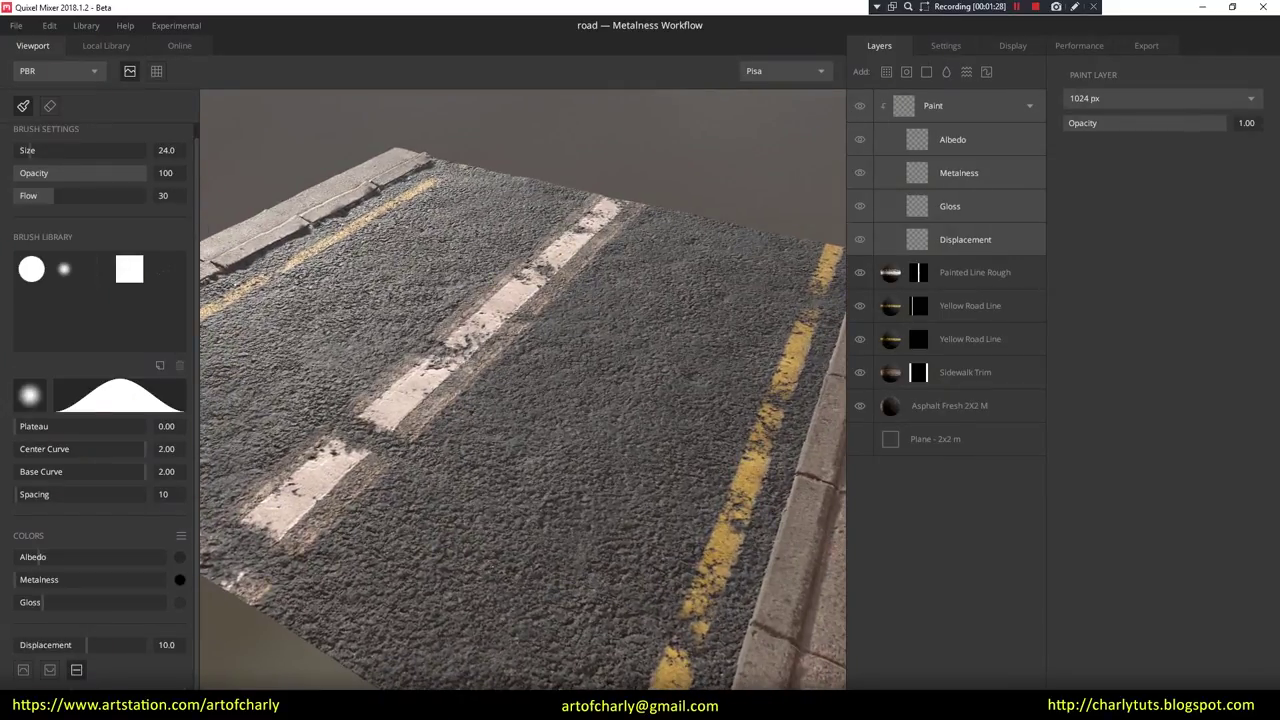
Step: Paint asphalt-coloured wear over the centre white line, then bring up the online Brushes library
mouse_move(470, 375)
mouse_down()
mouse_move(530, 270)
mouse_move(540, 395)
mouse_up()
key(ctrl+z)
mouse_move(405, 400)
mouse_down()
mouse_move(495, 275)
mouse_move(480, 393)
mouse_up()
drag(400, 525, 625, 185)
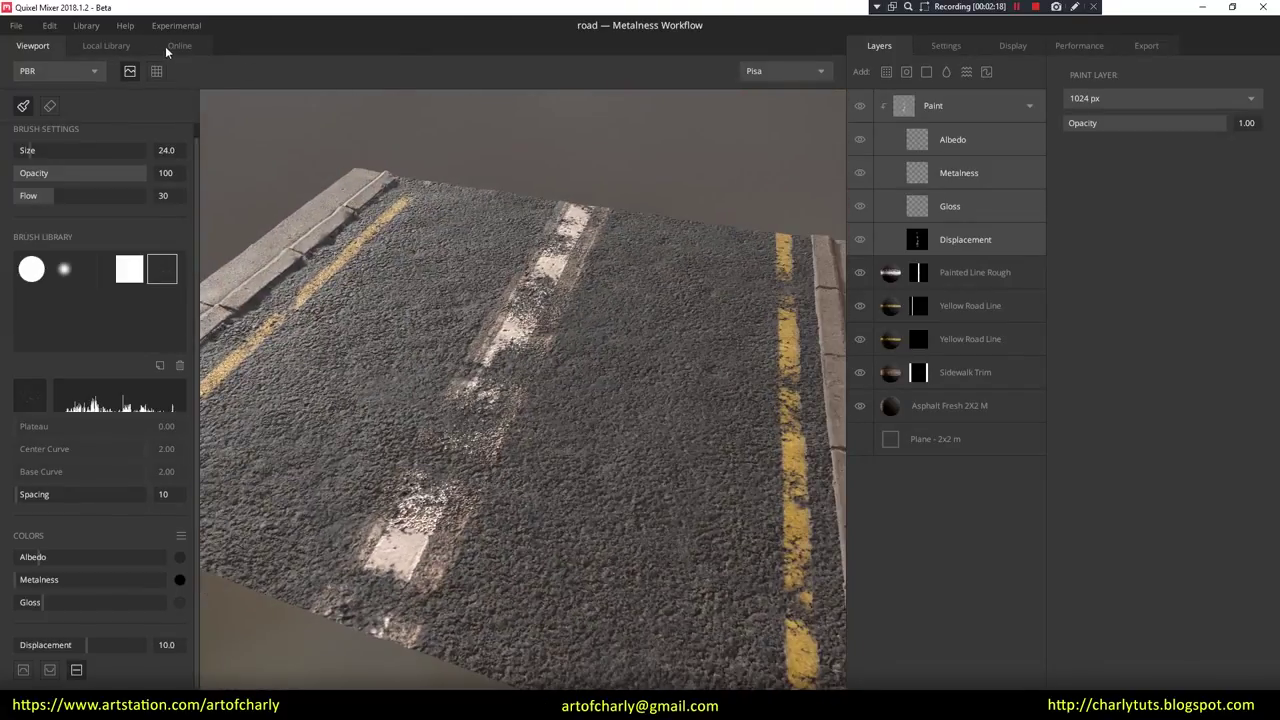
click(170, 46)
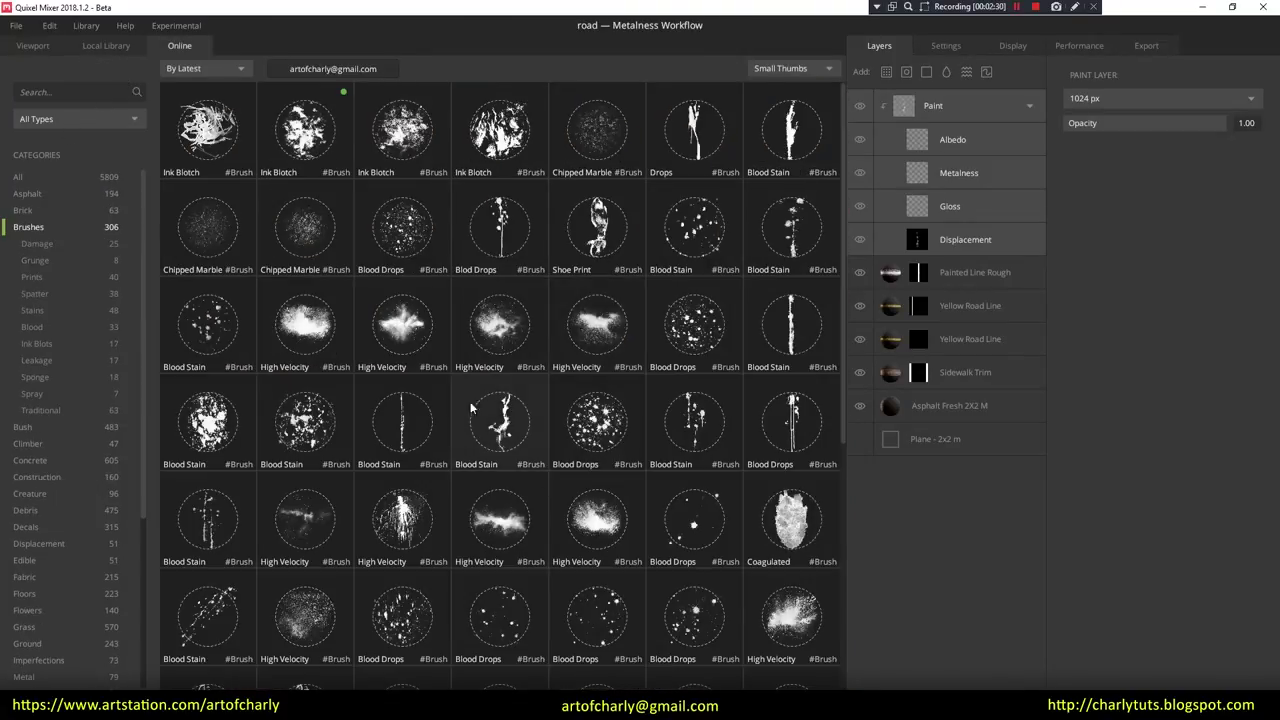
Step: Back in the viewport, try a custom brush alpha and add more erosion along the centre line
click(32, 45)
click(930, 107)
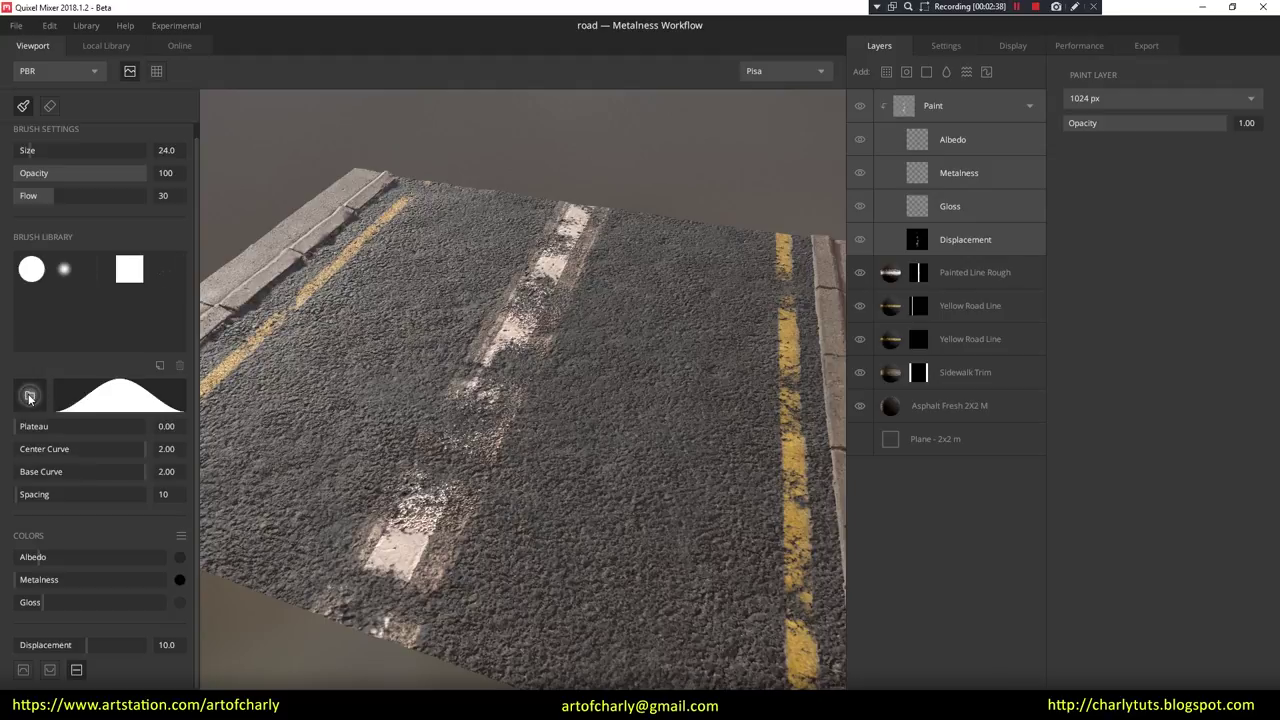
click(29, 397)
key(Escape)
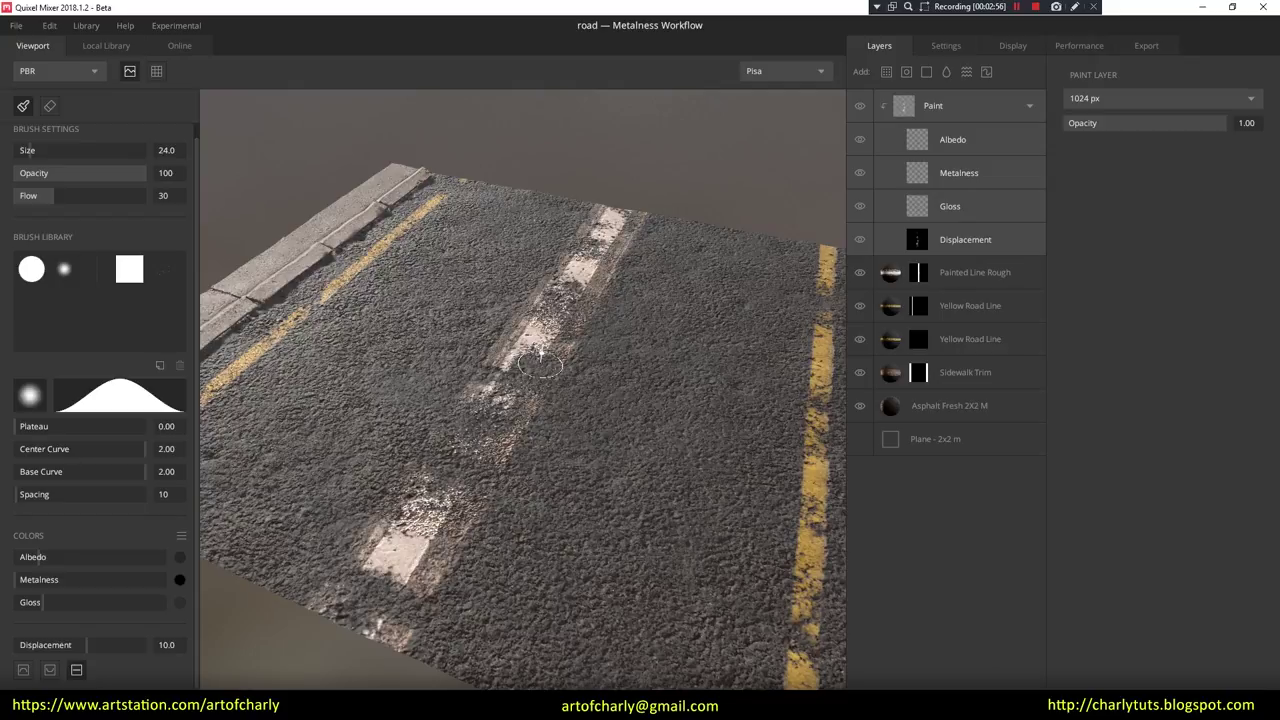
mouse_move(517, 370)
alt+mouse_down()
mouse_move(316, 362)
mouse_move(250, 330)
alt+mouse_up()
Step: Browse the online Asphalt > Patch decals shown as Medium Thumbs
click(179, 45)
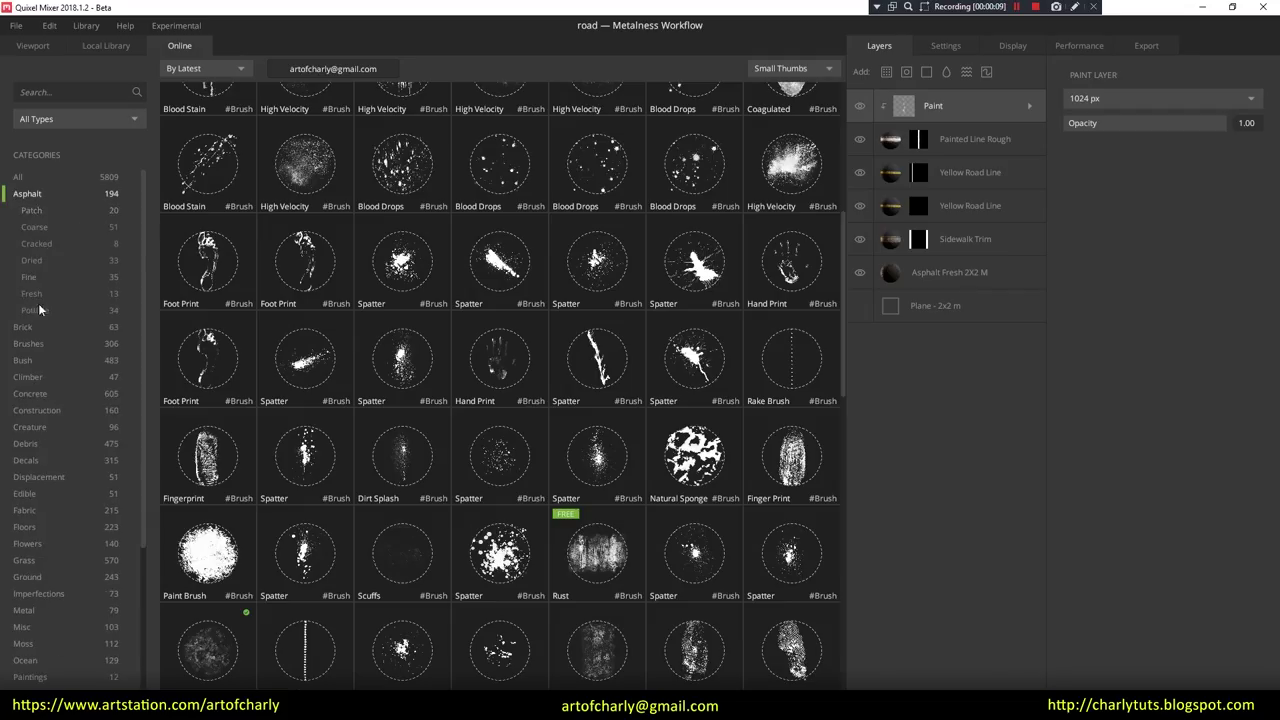
click(30, 210)
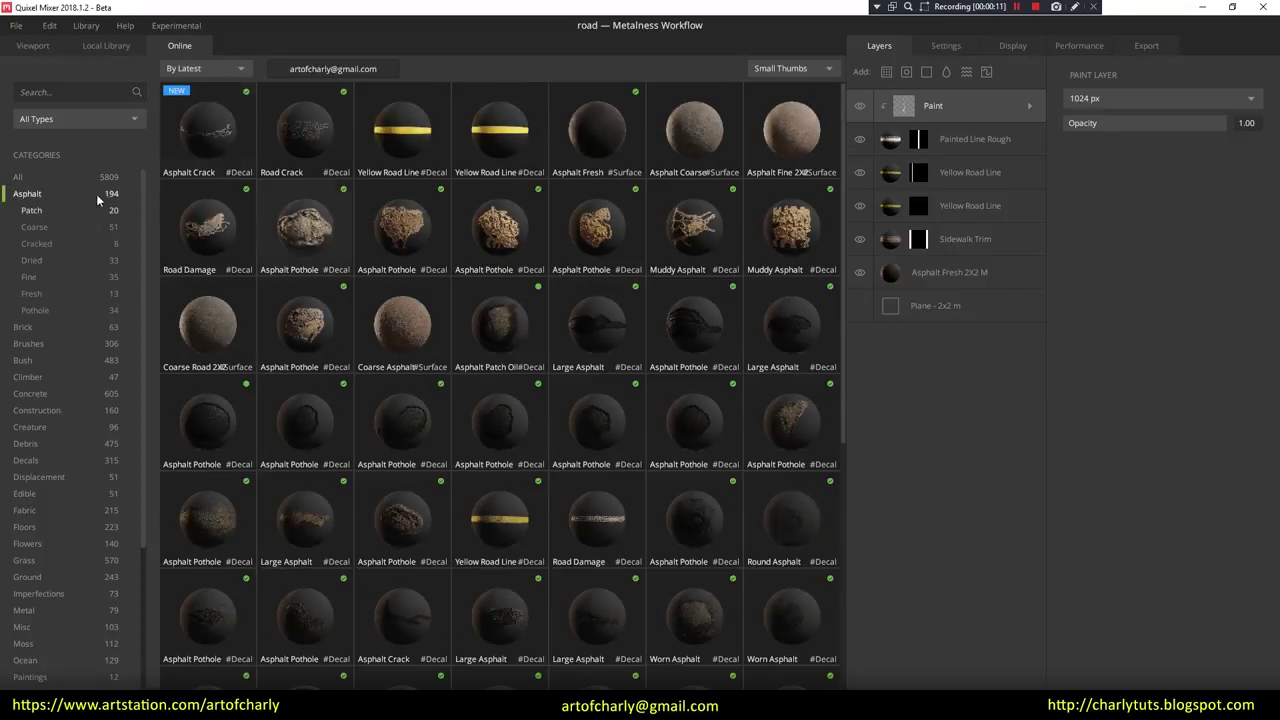
click(790, 68)
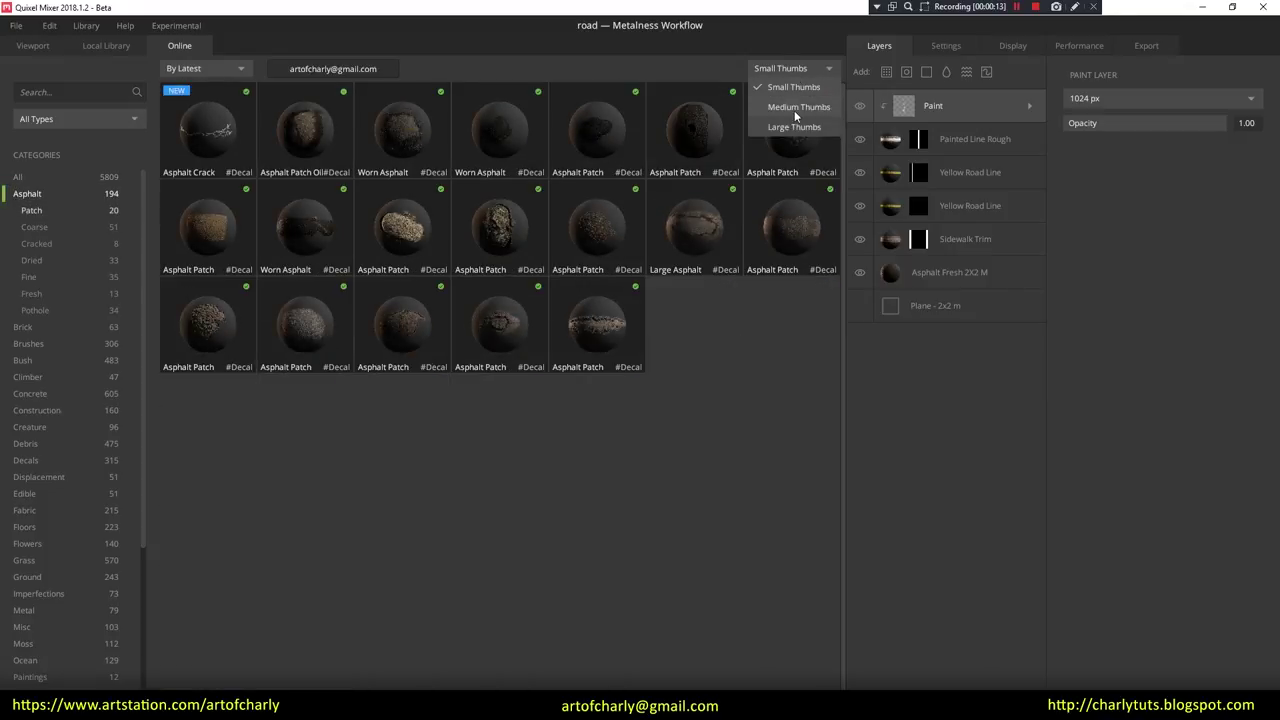
click(798, 106)
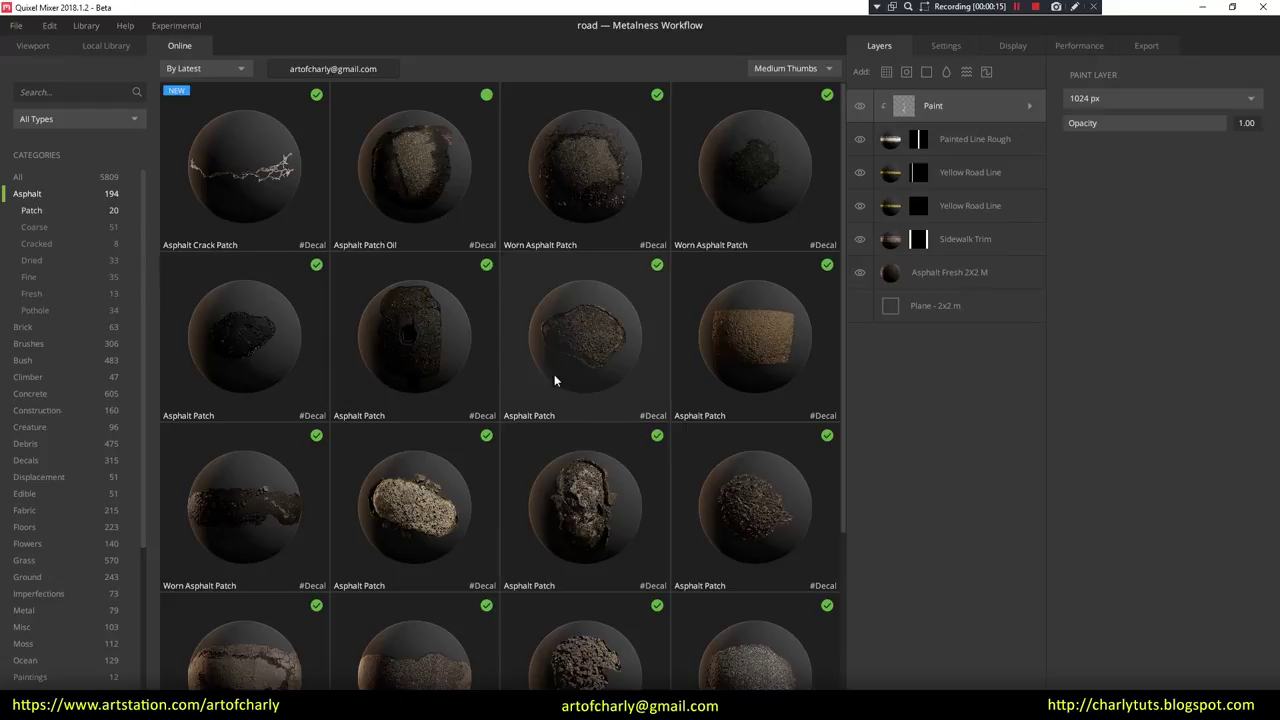
scroll(404, 460, down, 2)
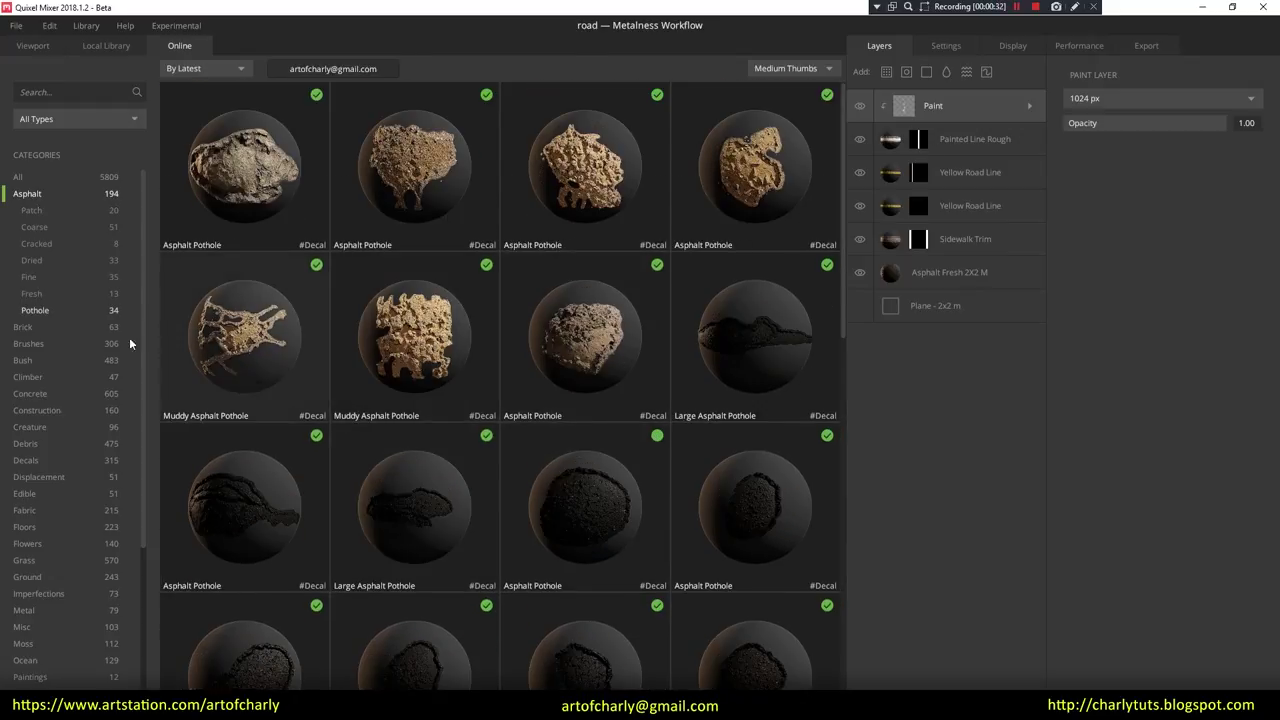
Step: Look through the Decals Crack and Misc categories
click(26, 460)
click(48, 358)
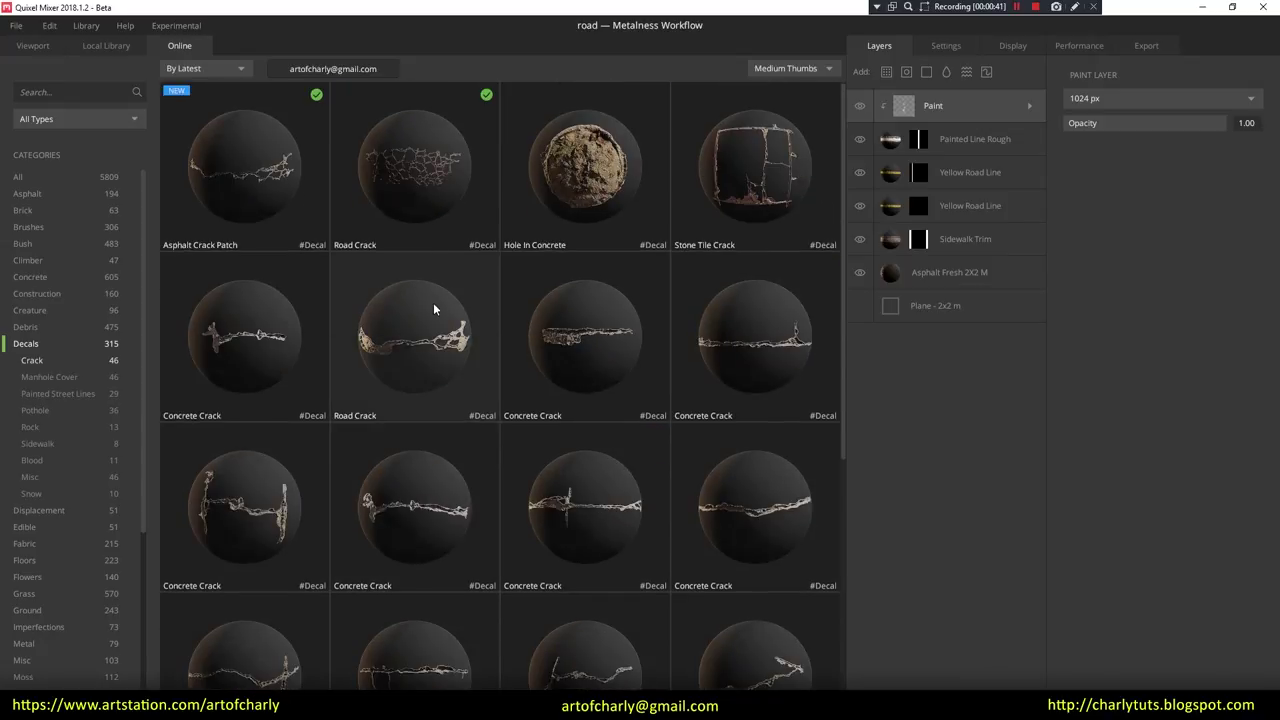
scroll(433, 302, down, 5)
scroll(430, 304, up, 5)
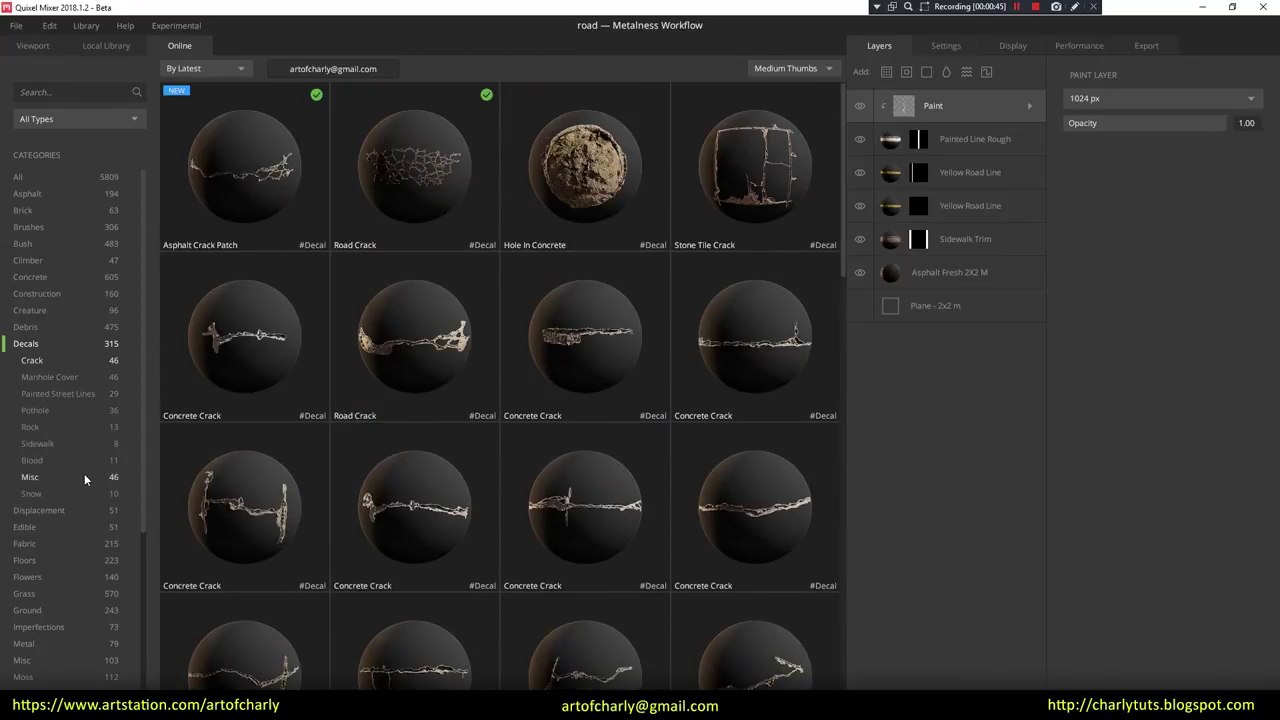
click(30, 477)
scroll(674, 406, down, 3)
scroll(676, 379, up, 1)
scroll(60, 500, down, 5)
Step: Show the Street decals and preview the Round Manhole Cover
click(24, 541)
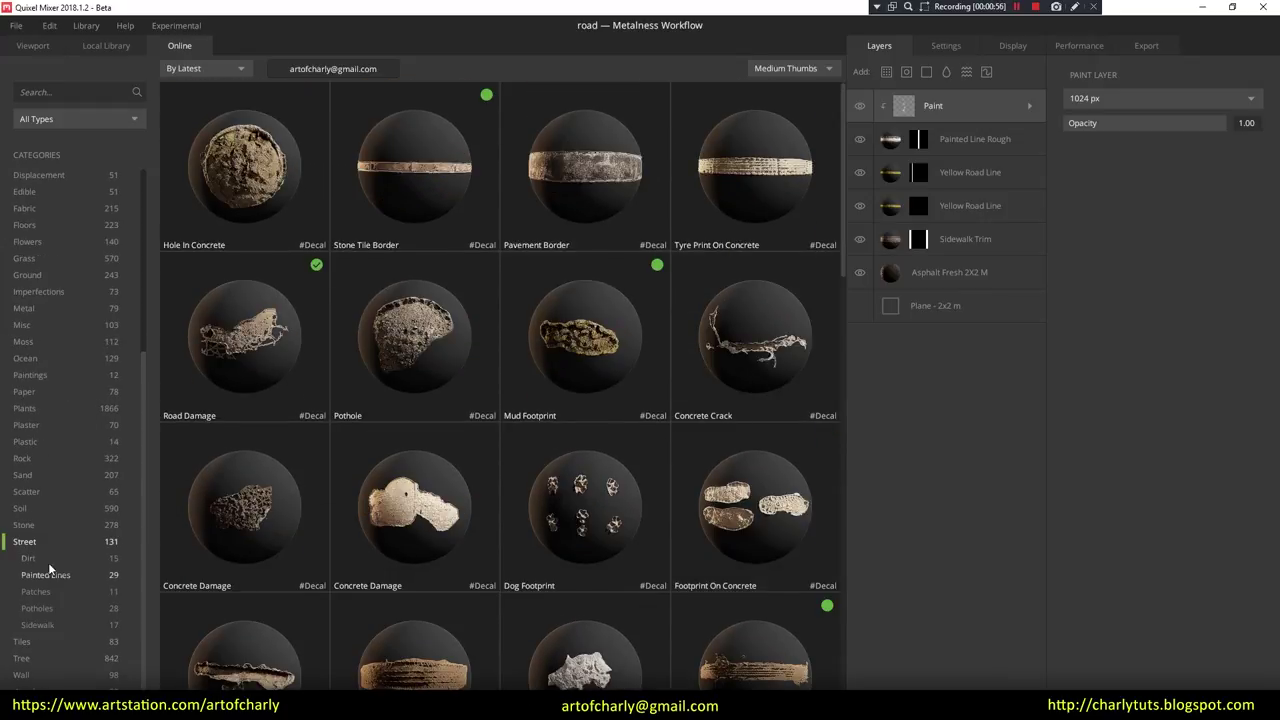
scroll(458, 450, down, 2)
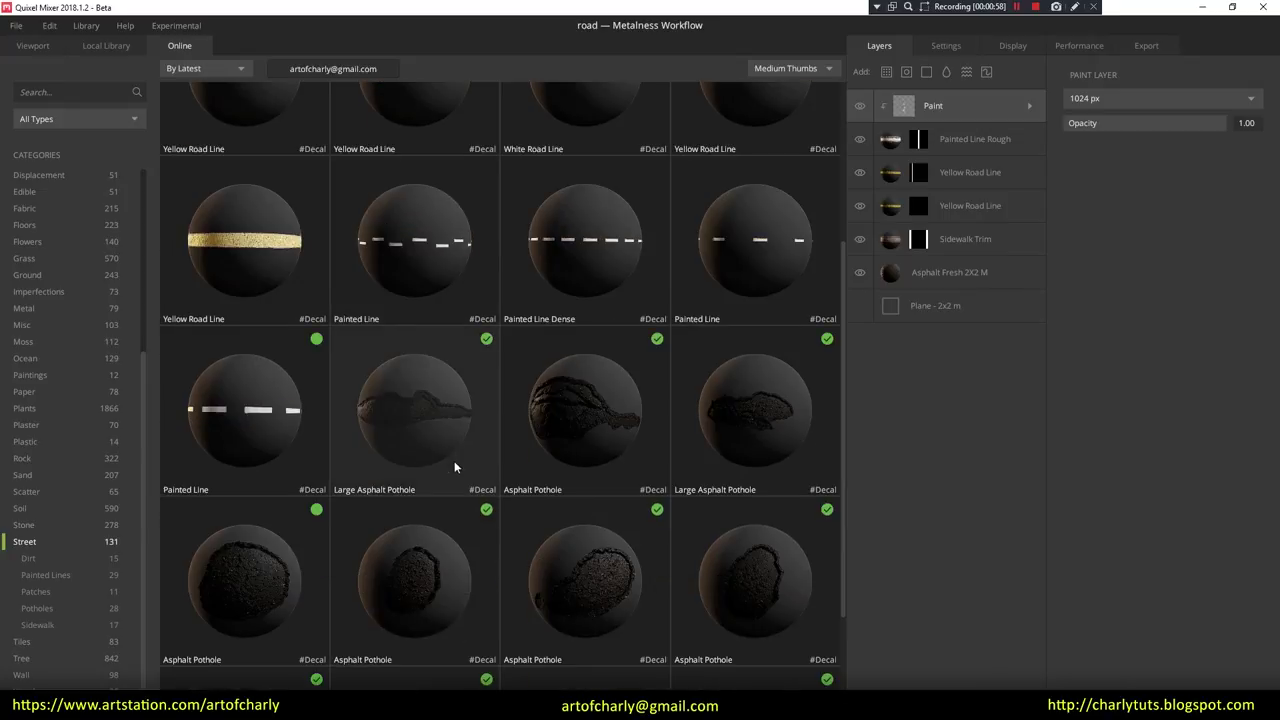
scroll(435, 490, up, 3)
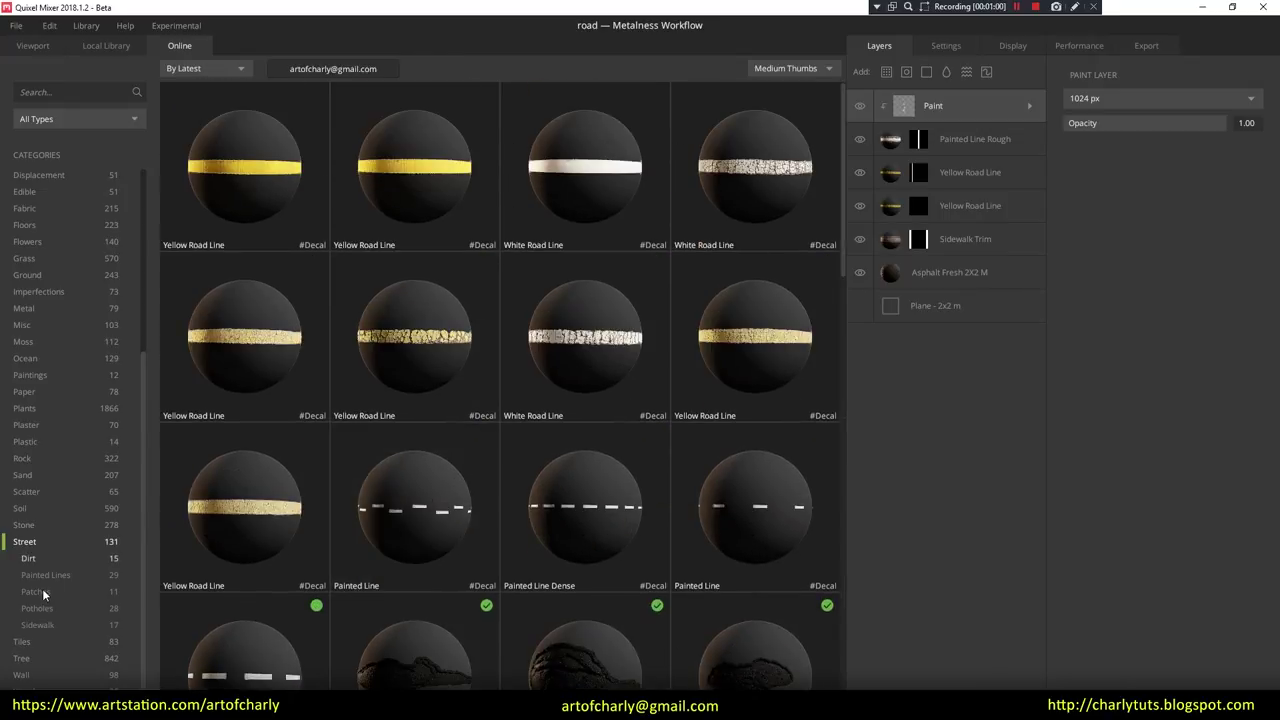
scroll(548, 409, down, 5)
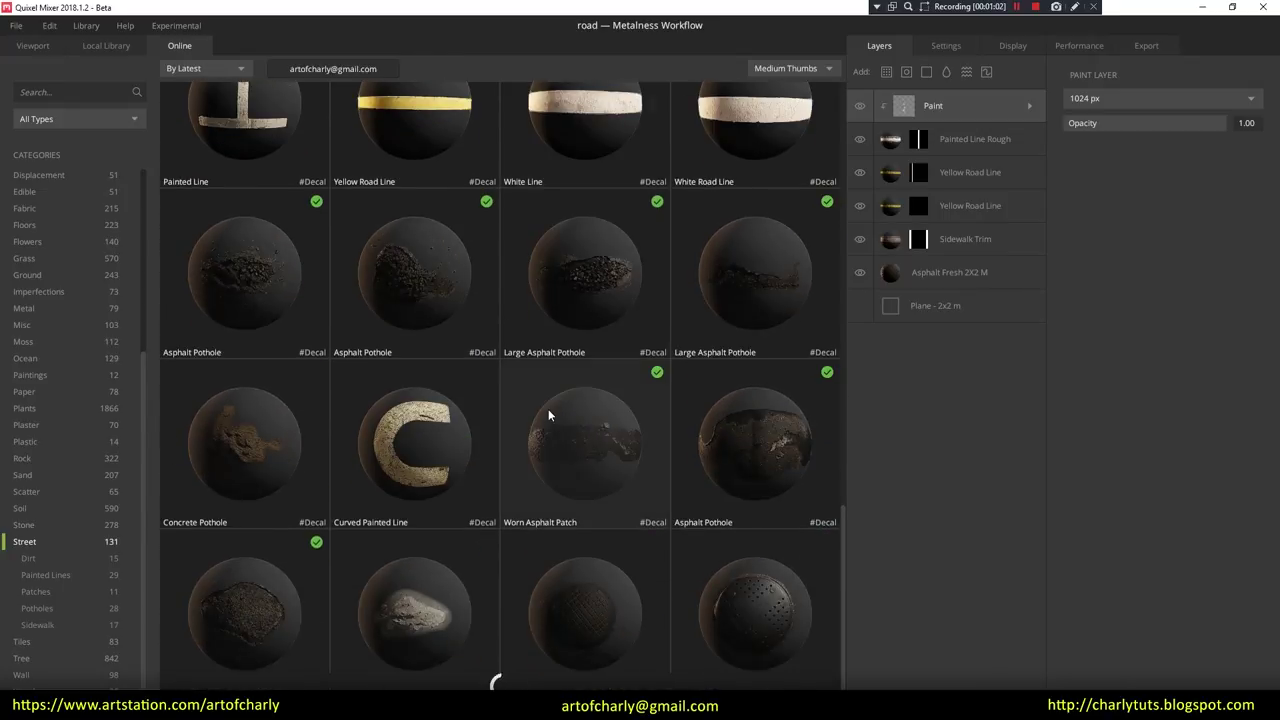
scroll(417, 416, down, 5)
click(226, 543)
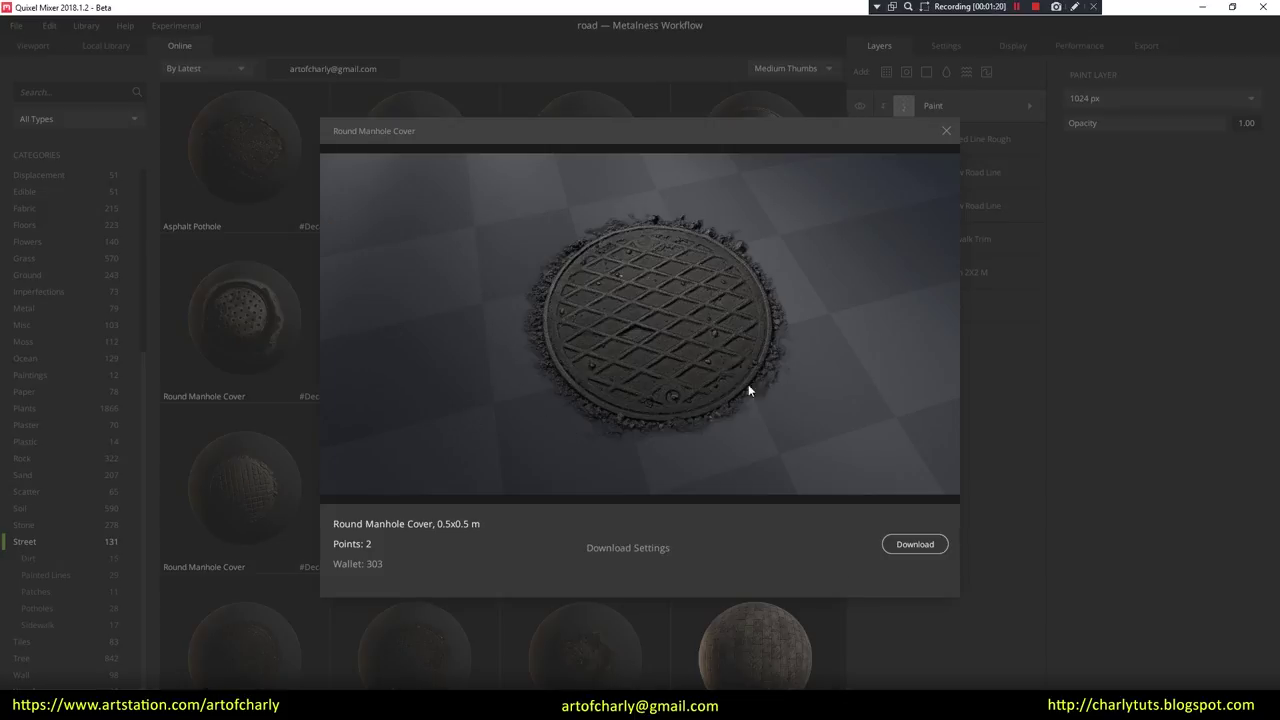
Step: Download the Round Manhole Cover decal and view it in the Local Library
click(628, 548)
click(646, 494)
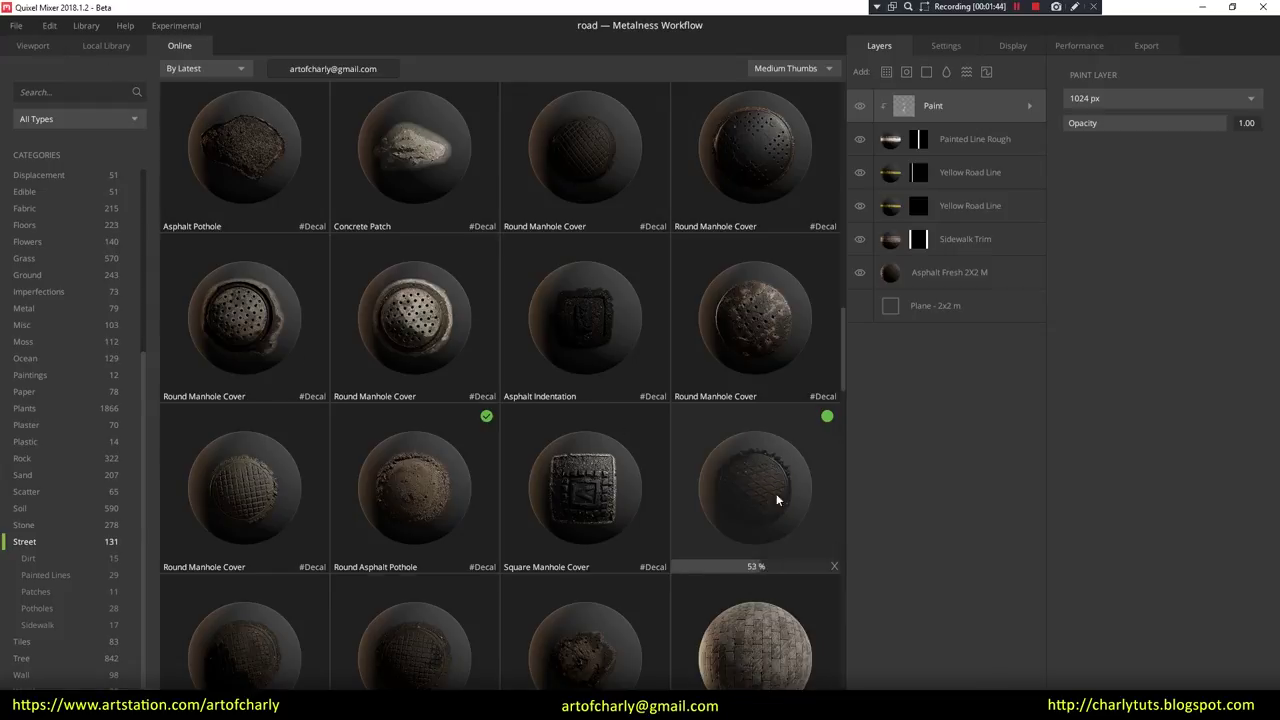
click(108, 46)
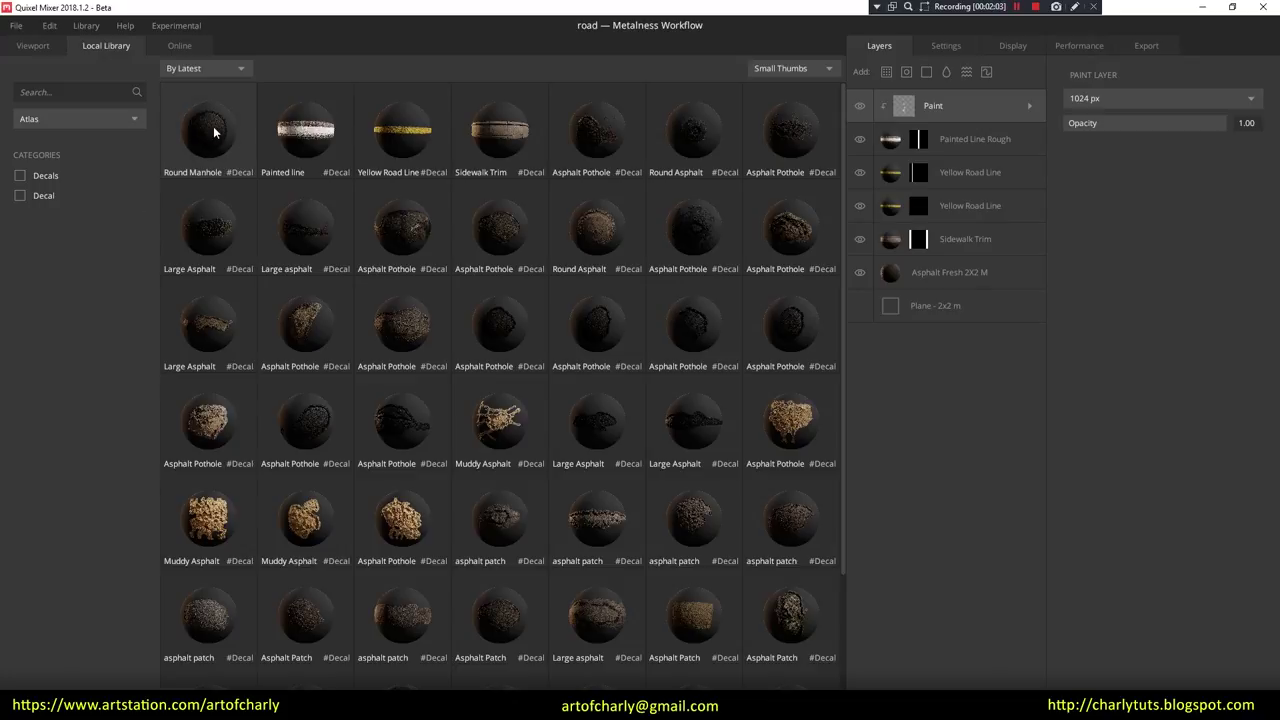
Step: Add the Round Manhole Cover decal as a layer, then select the Asphalt Fresh 2X2 M layer
double_click(213, 126)
scroll(482, 375, down, 3)
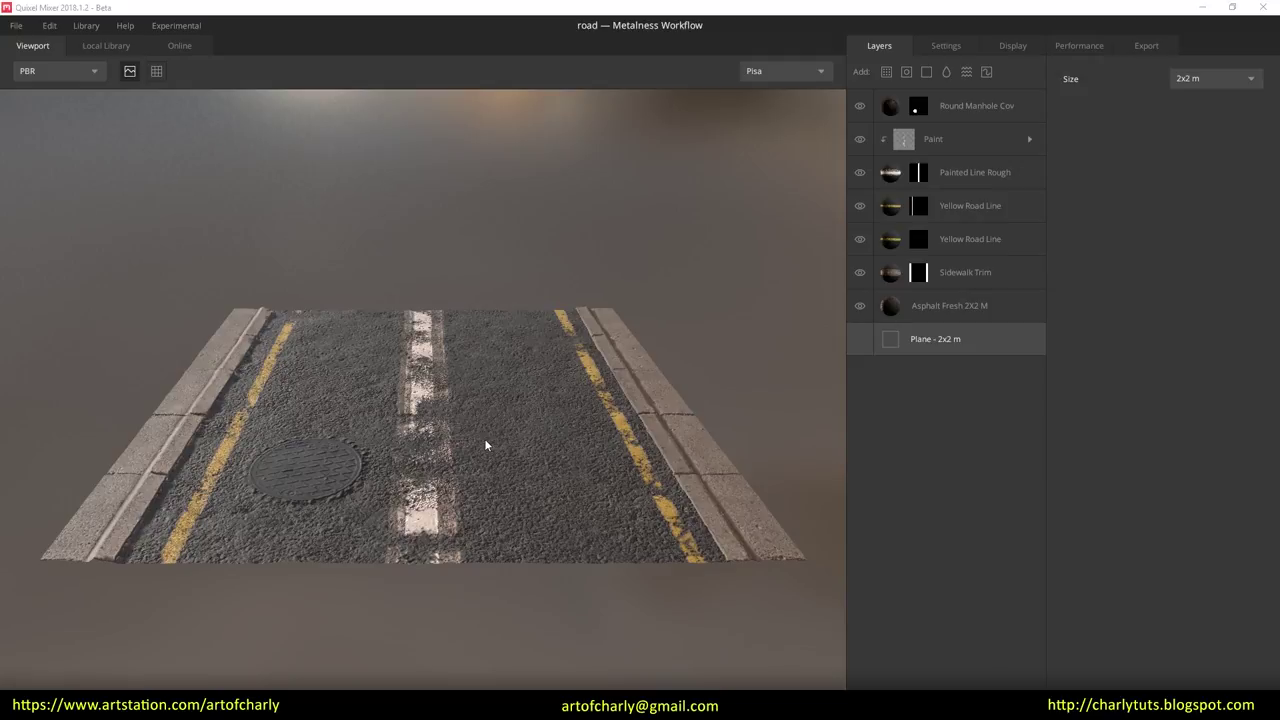
drag(450, 418, 443, 406)
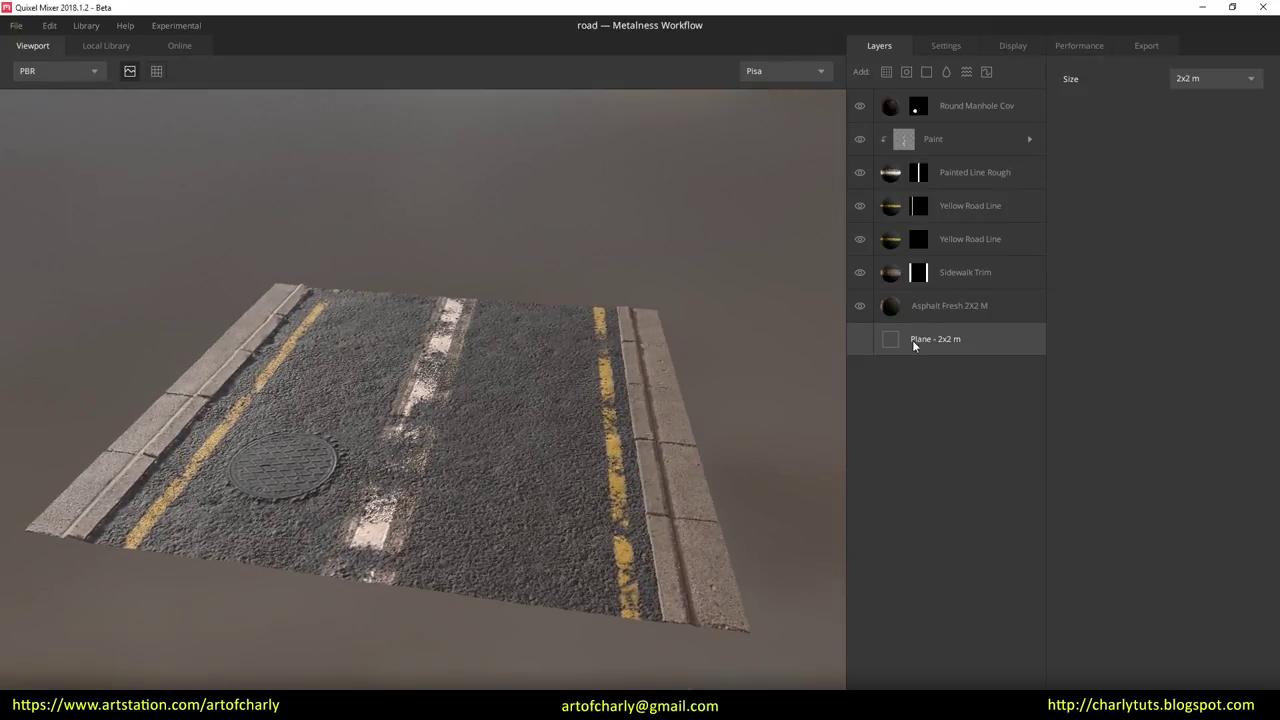
click(930, 305)
click(179, 45)
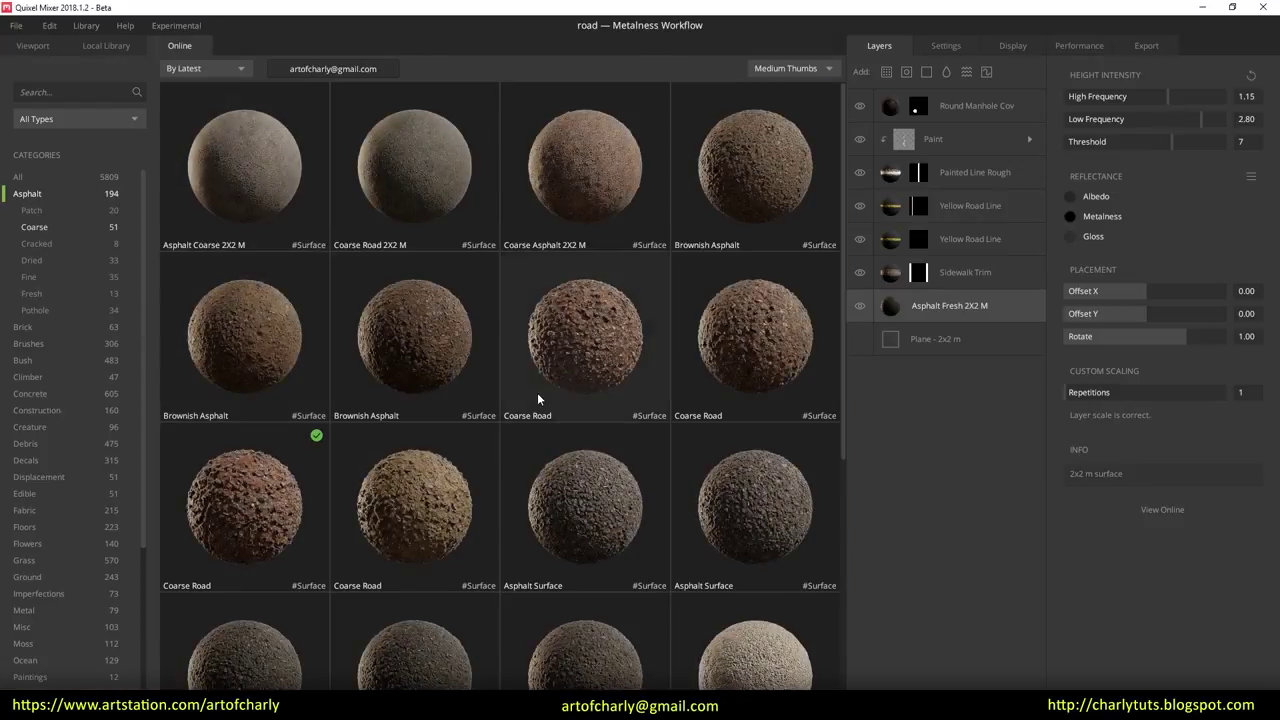
Step: Add the Old Concrete surface as a layer above the fresh asphalt and raise its threshold
scroll(538, 399, down, 5)
scroll(400, 510, down, 3)
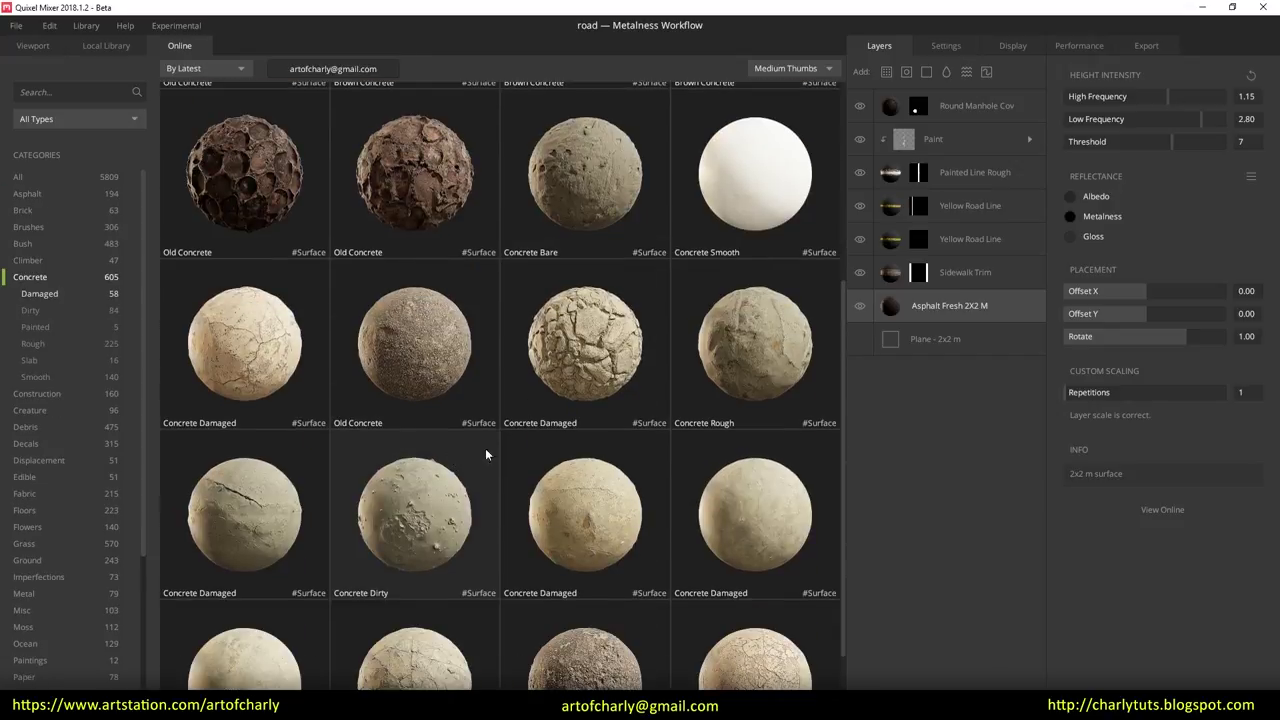
scroll(457, 457, down, 2)
scroll(450, 430, up, 3)
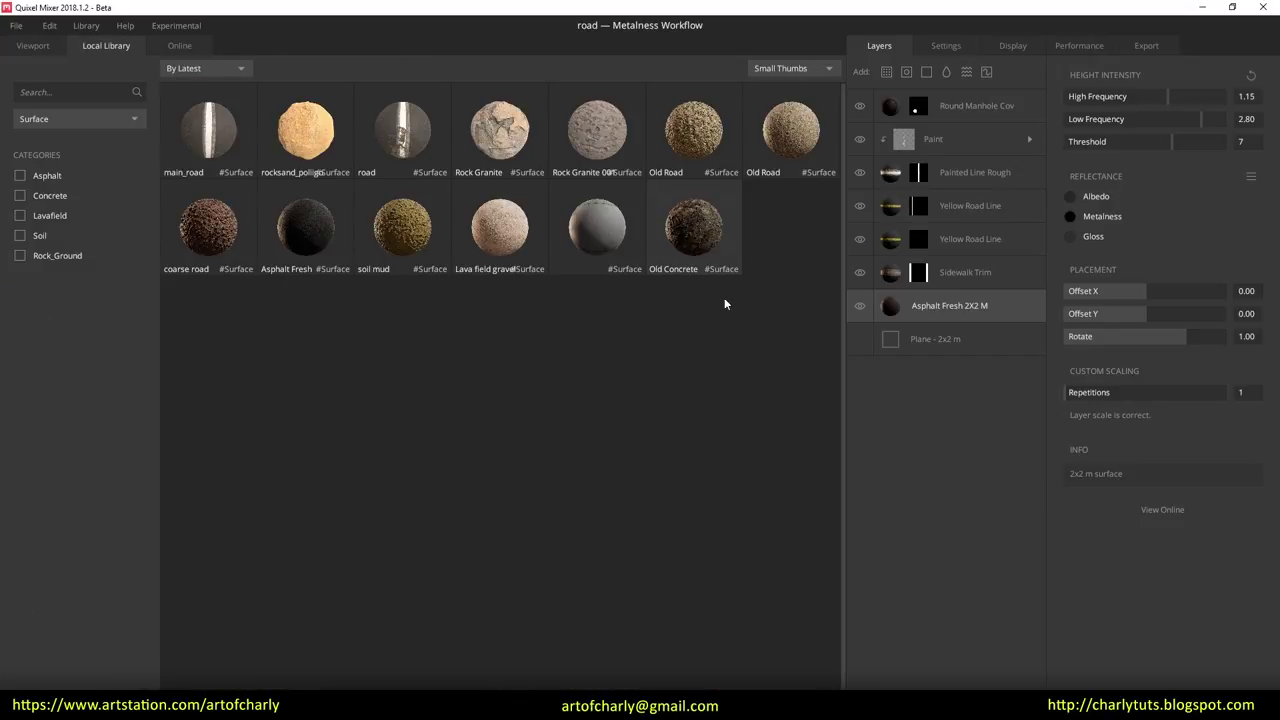
double_click(699, 231)
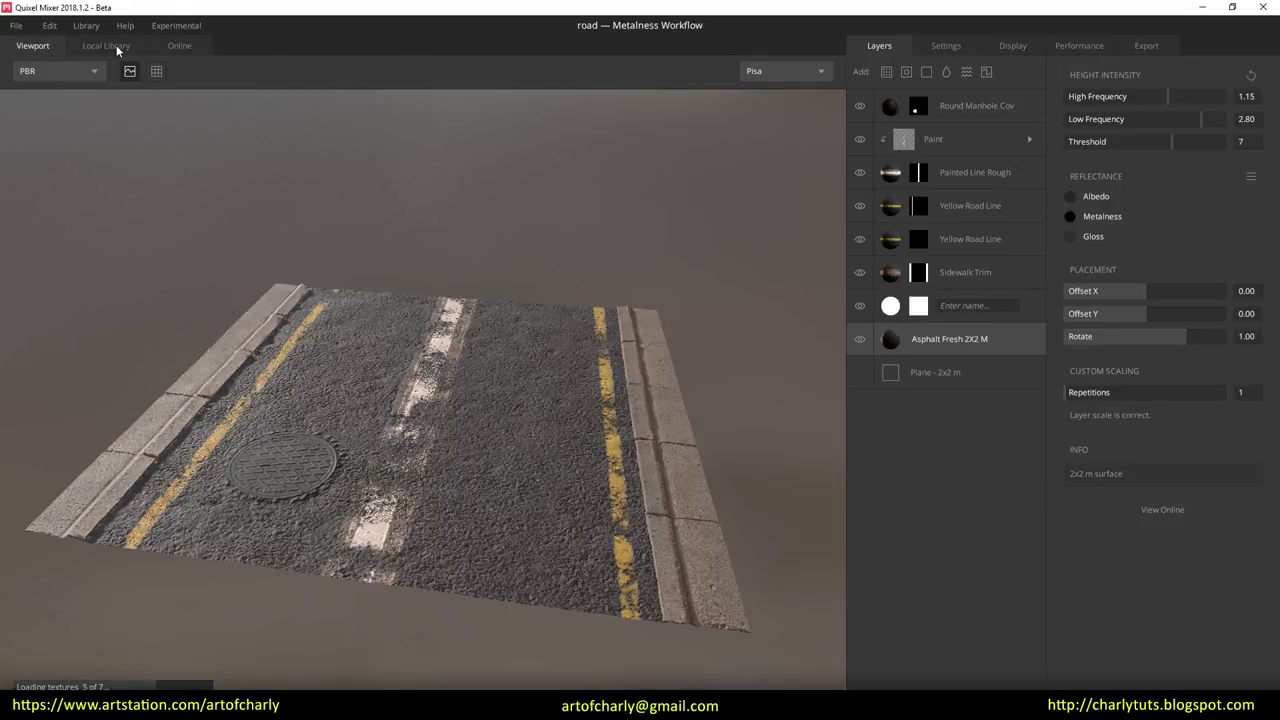
mouse_move(1147, 123)
mouse_down()
mouse_move(1201, 120)
mouse_move(1184, 122)
mouse_up()
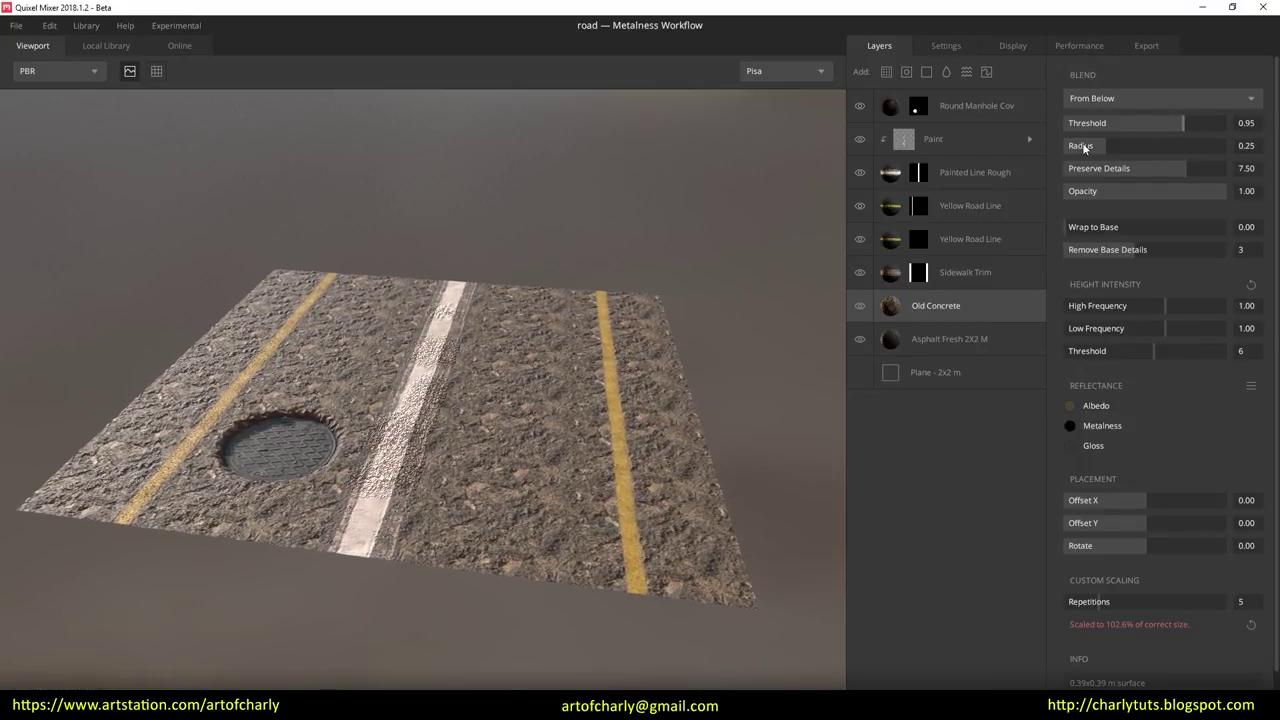
Step: Give Old Concrete more height intensity, 1 repetition, threshold 0.04 and From Above blending
drag(1182, 311, 1194, 328)
drag(1094, 604, 1062, 603)
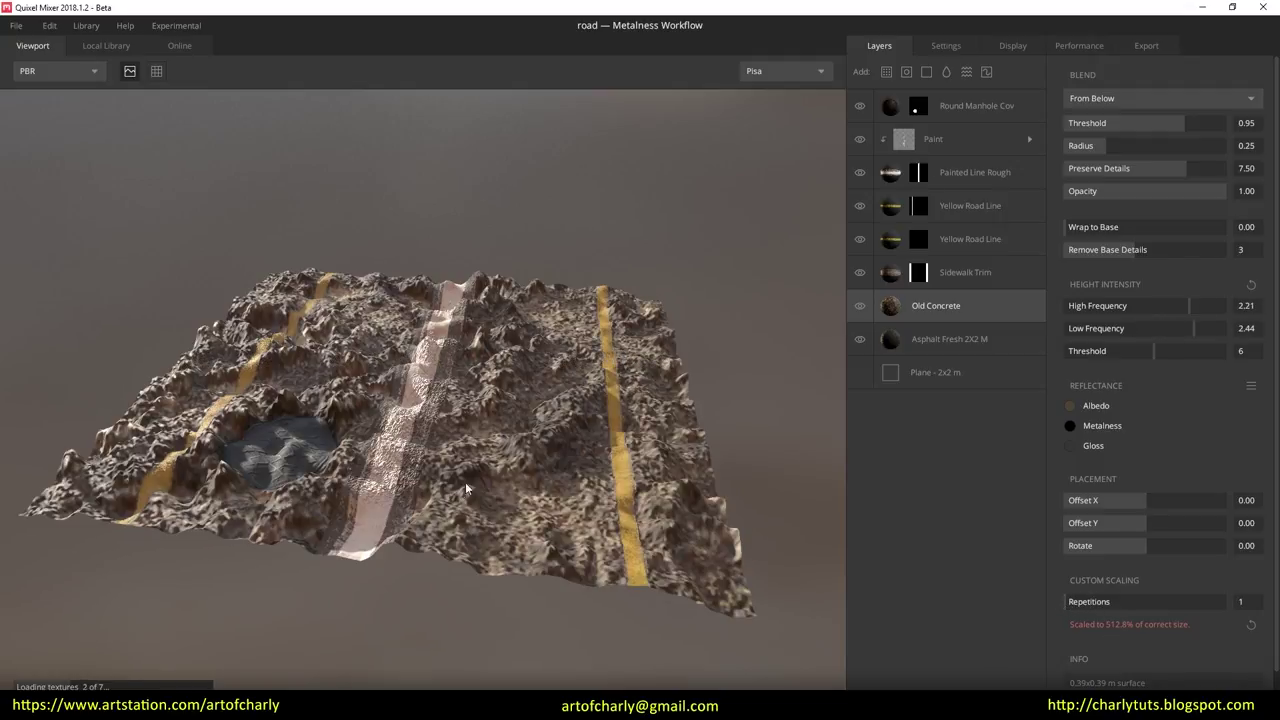
mouse_move(1149, 123)
mouse_down()
mouse_move(1128, 124)
mouse_move(1151, 126)
mouse_up()
click(1148, 98)
click(1088, 110)
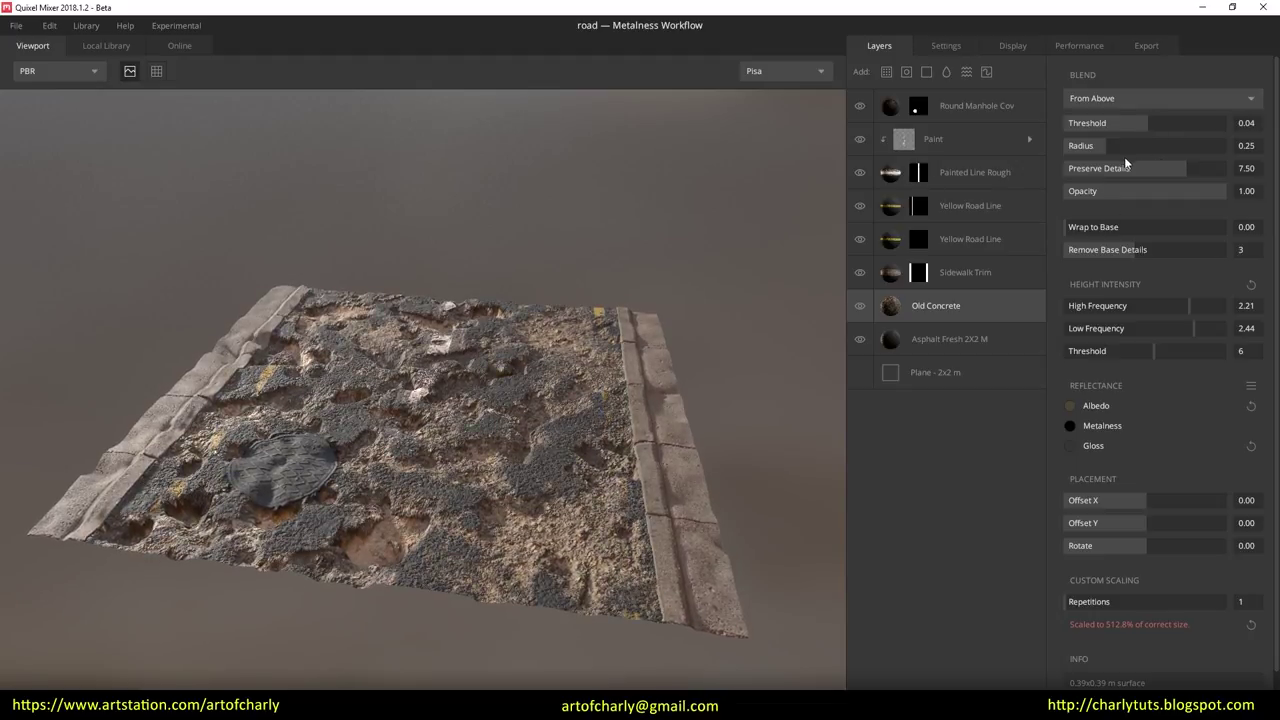
Step: Set the concrete blend radius to 0, preserve details 8.26, remove base details 7, high frequency 1.48
drag(1144, 146, 1062, 146)
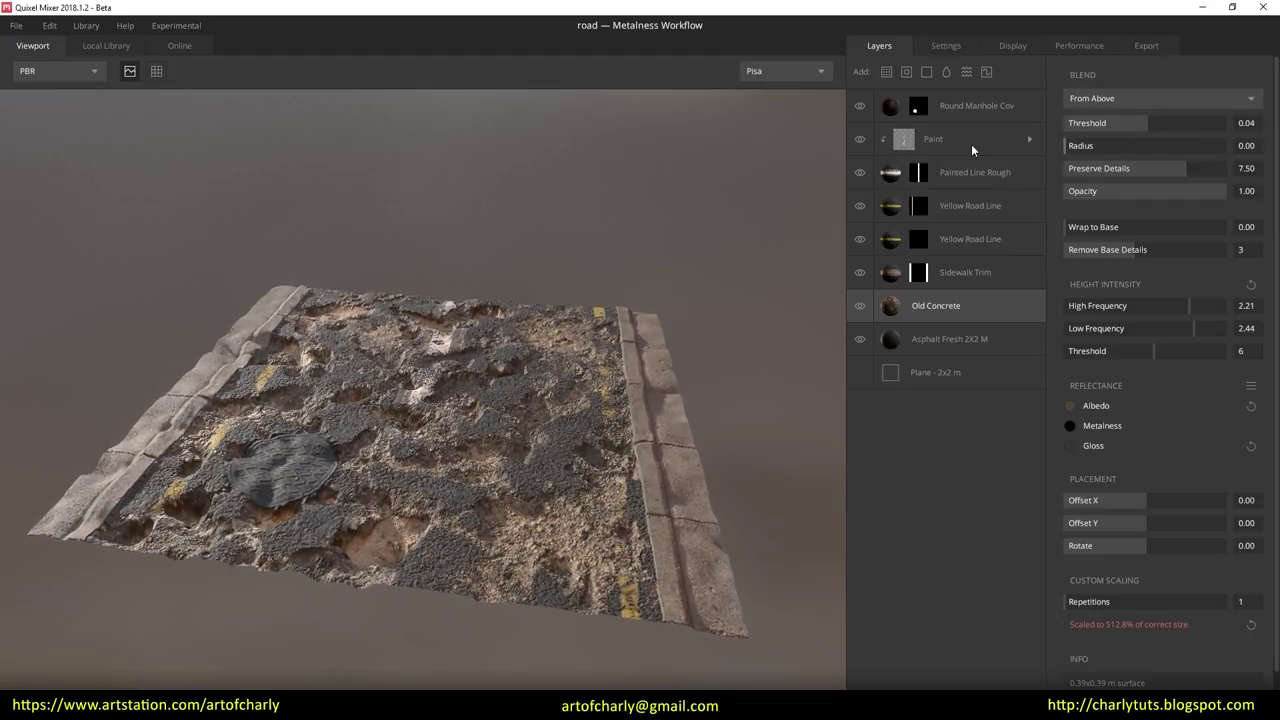
drag(1207, 168, 1198, 168)
click(1167, 250)
drag(1189, 305, 1174, 305)
mouse_move(360, 400)
mouse_down()
mouse_move(293, 413)
mouse_move(529, 406)
mouse_up()
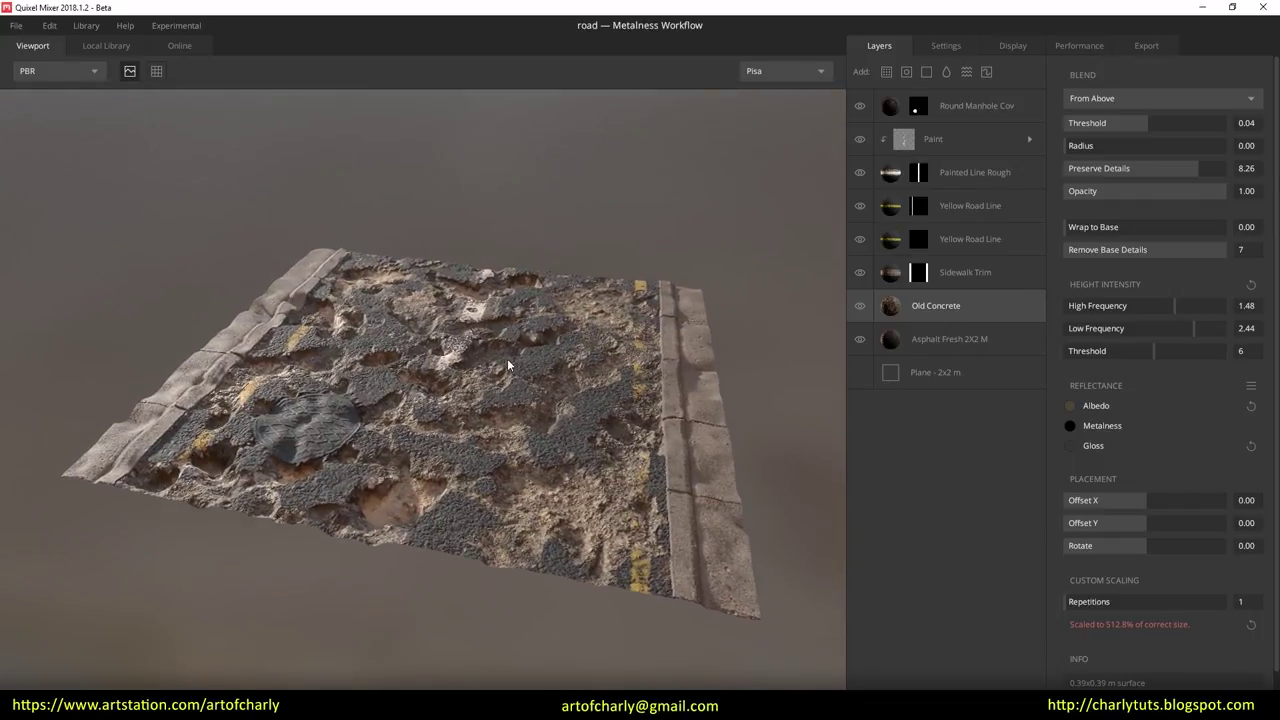
drag(529, 406, 537, 443)
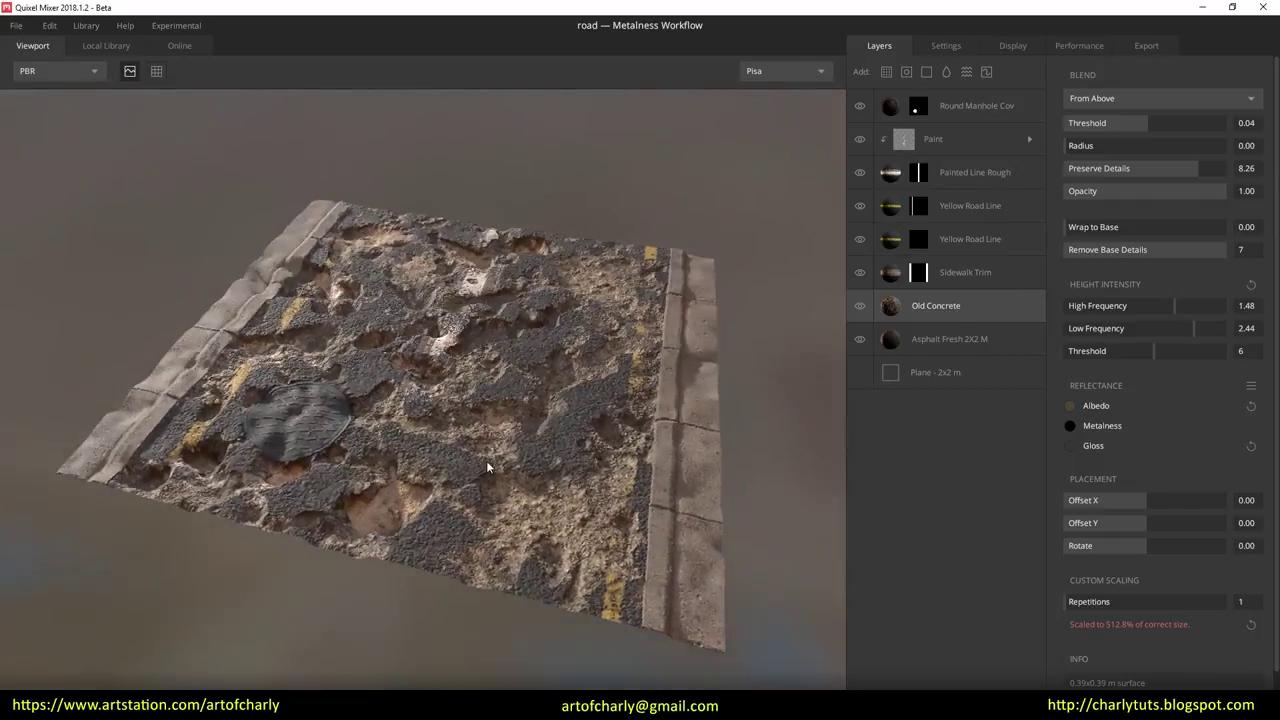
Step: Set the manhole cover layer's Wrap to Base to 0, then reselect the Old Concrete layer
click(937, 272)
key(Up)
key(Up)
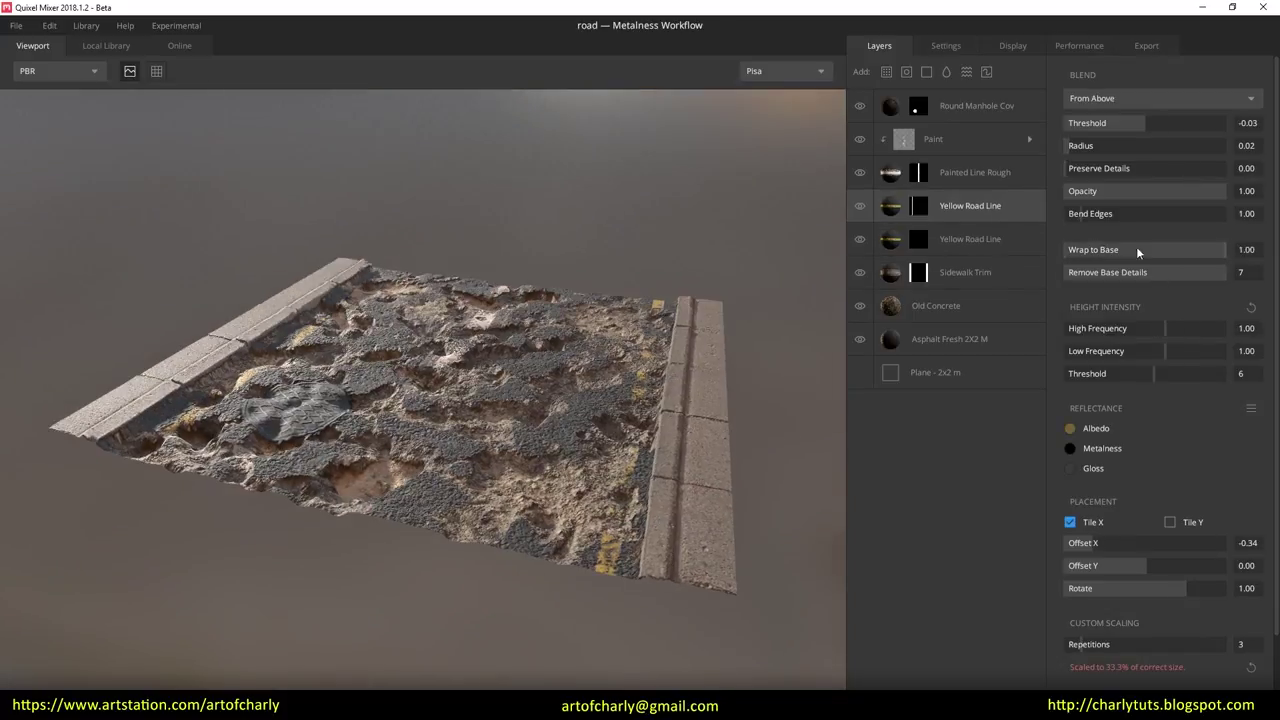
key(Up)
key(Up)
key(Up)
click(1066, 249)
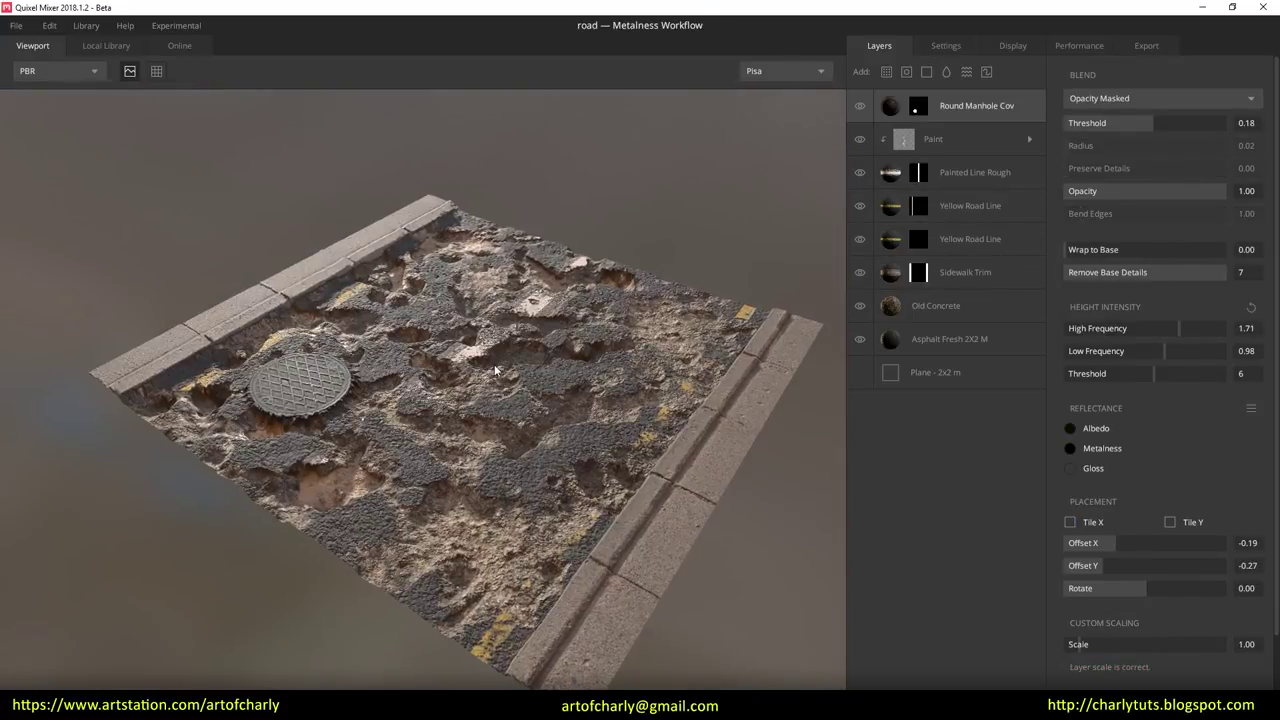
mouse_move(525, 440)
mouse_down()
mouse_move(532, 370)
mouse_move(697, 520)
mouse_up()
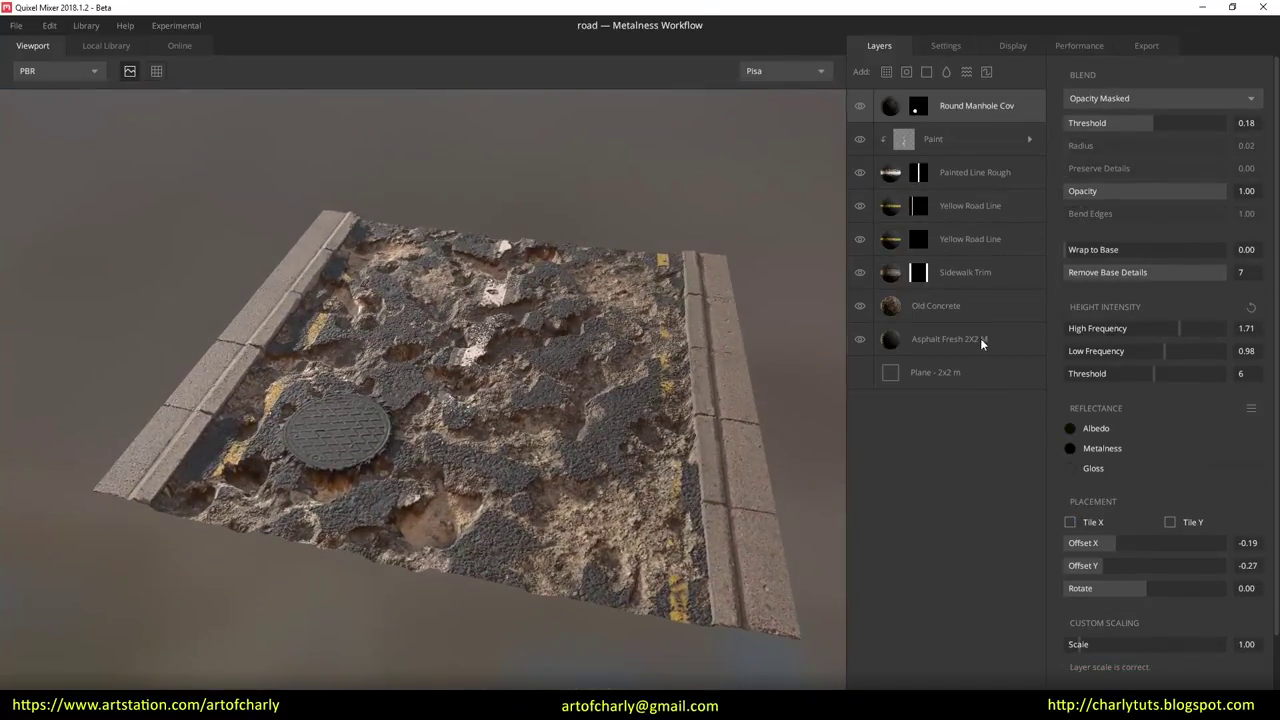
click(945, 308)
click(106, 46)
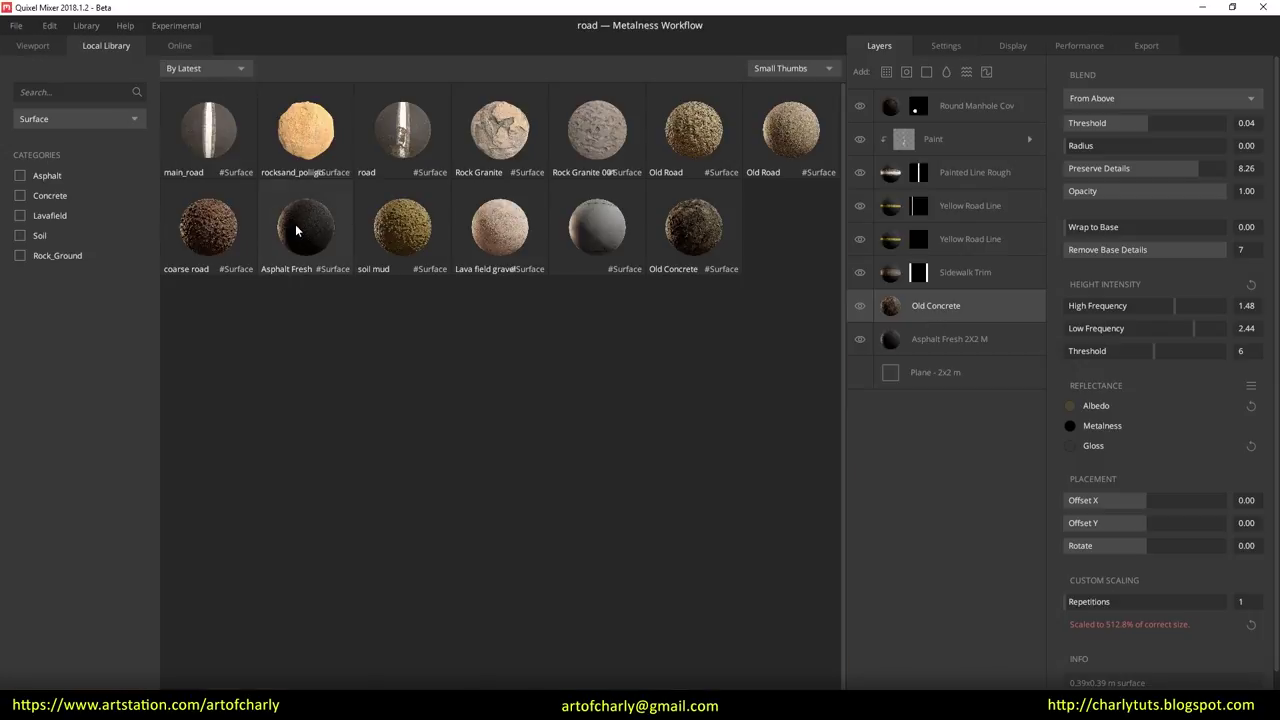
Step: Add a second Asphalt Fresh layer with threshold 0.19 and a new Paint layer above it
click(214, 129)
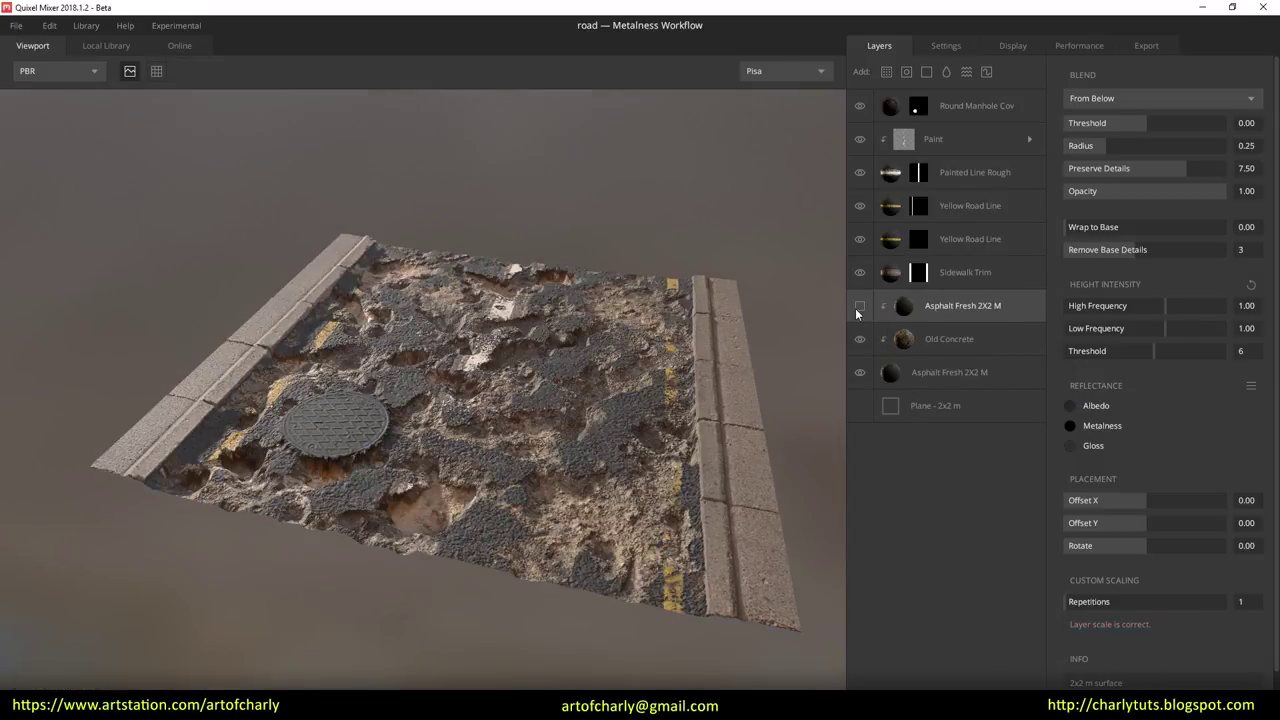
drag(1148, 122, 1152, 122)
scroll(629, 362, down, 3)
scroll(600, 380, up, 5)
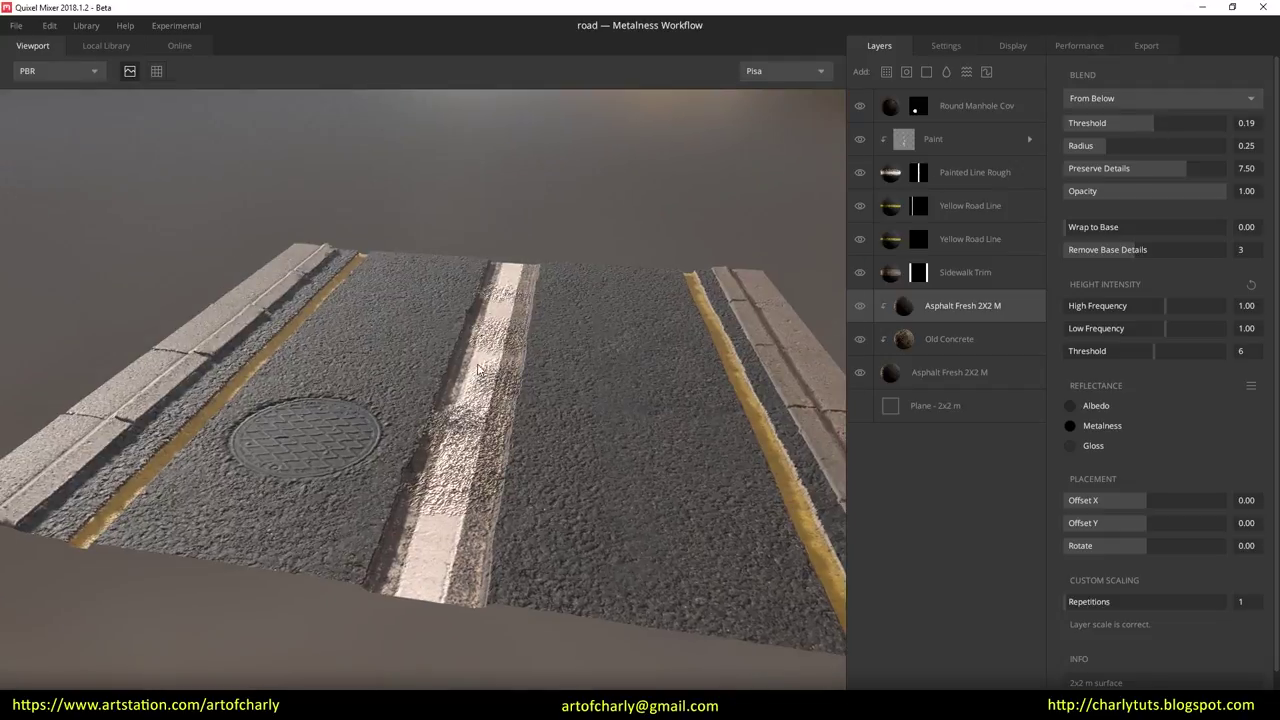
scroll(510, 421, down, 4)
scroll(497, 441, up, 3)
scroll(418, 400, down, 2)
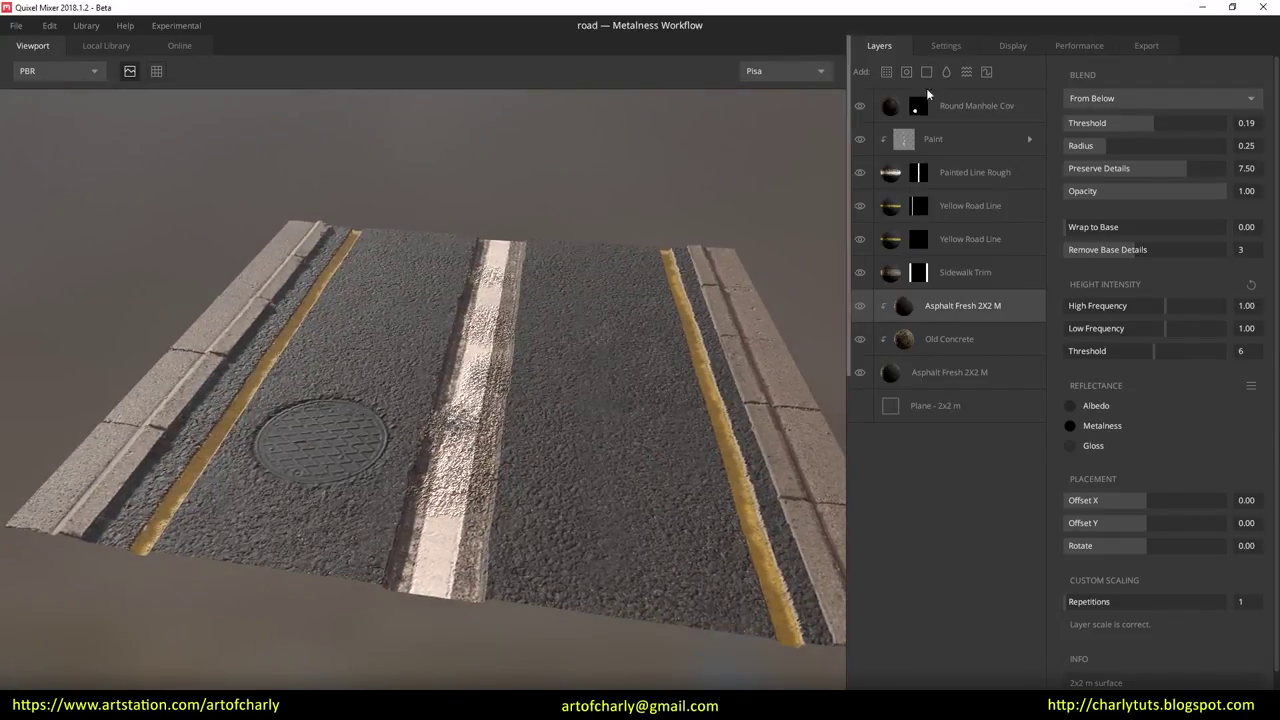
click(987, 73)
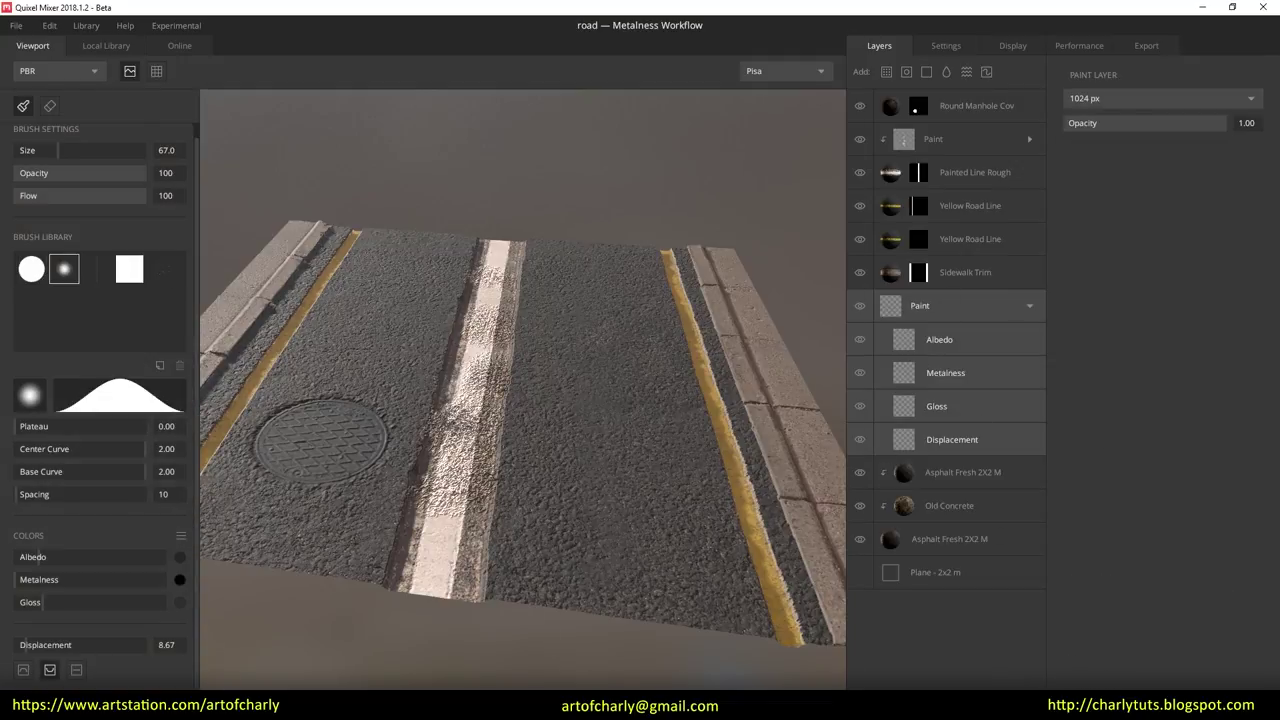
Step: Clip the new Paint layer to the asphalt beneath and target its Displacement channel
click(1000, 439)
click(885, 474)
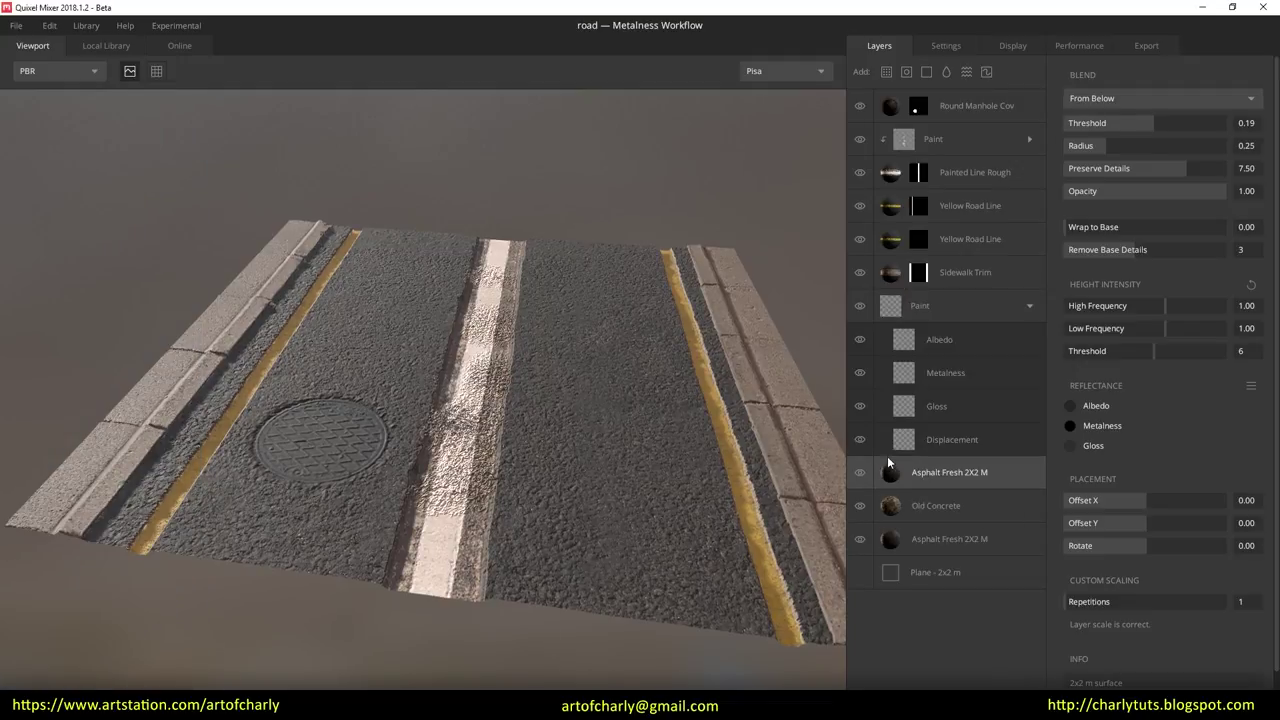
click(898, 309)
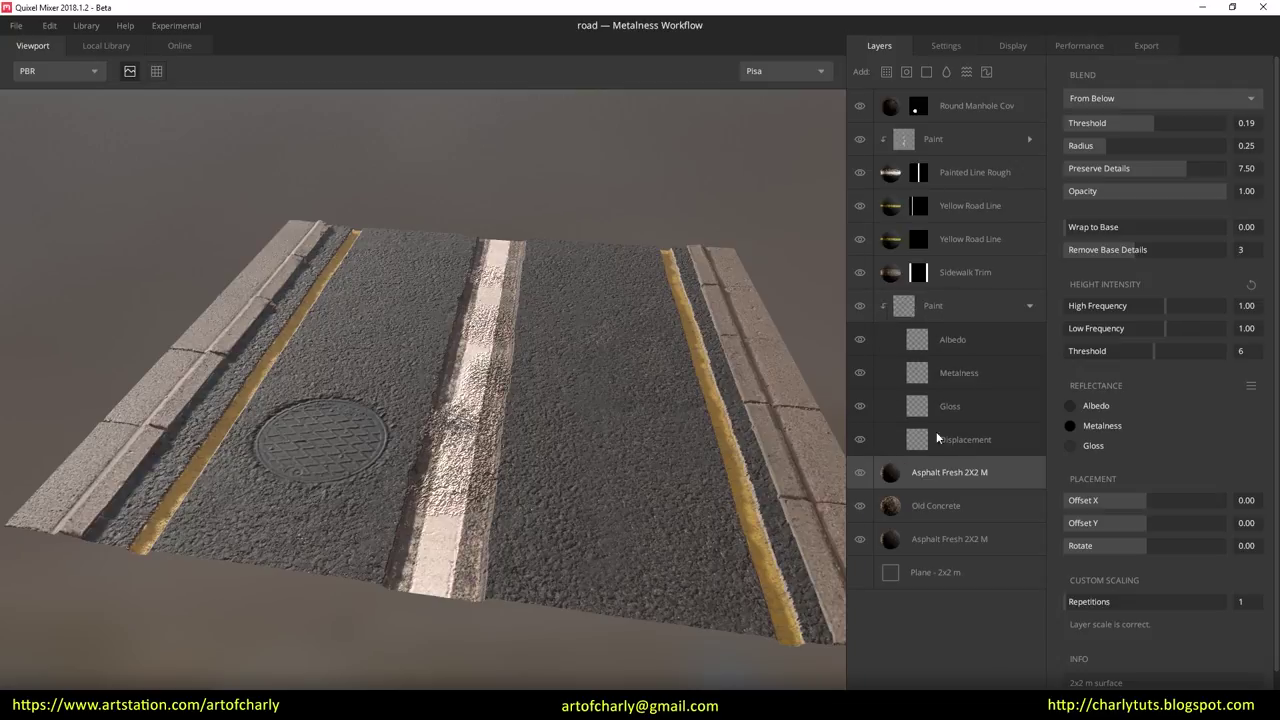
click(951, 452)
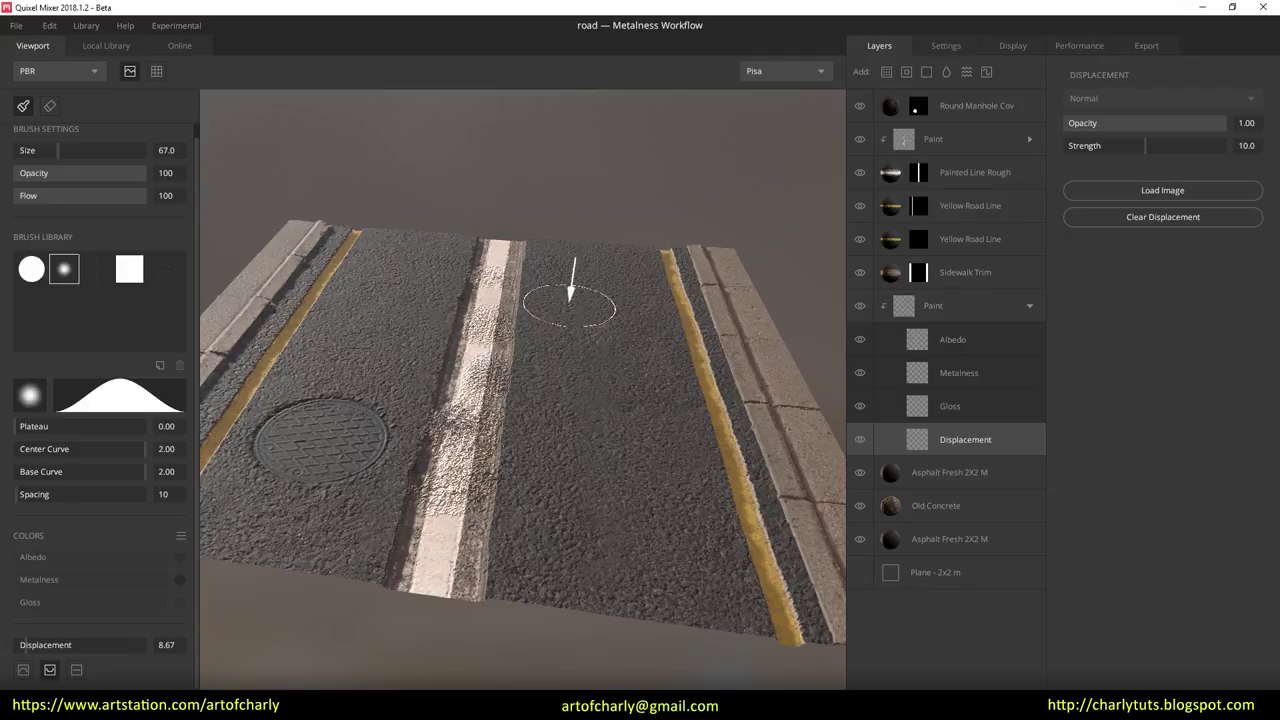
Step: Paint potholes across the right lane, the left lane and the lower centre stripe
drag(571, 357, 586, 514)
drag(345, 300, 381, 333)
mouse_move(560, 520)
mouse_down()
mouse_move(403, 557)
mouse_move(527, 280)
mouse_up()
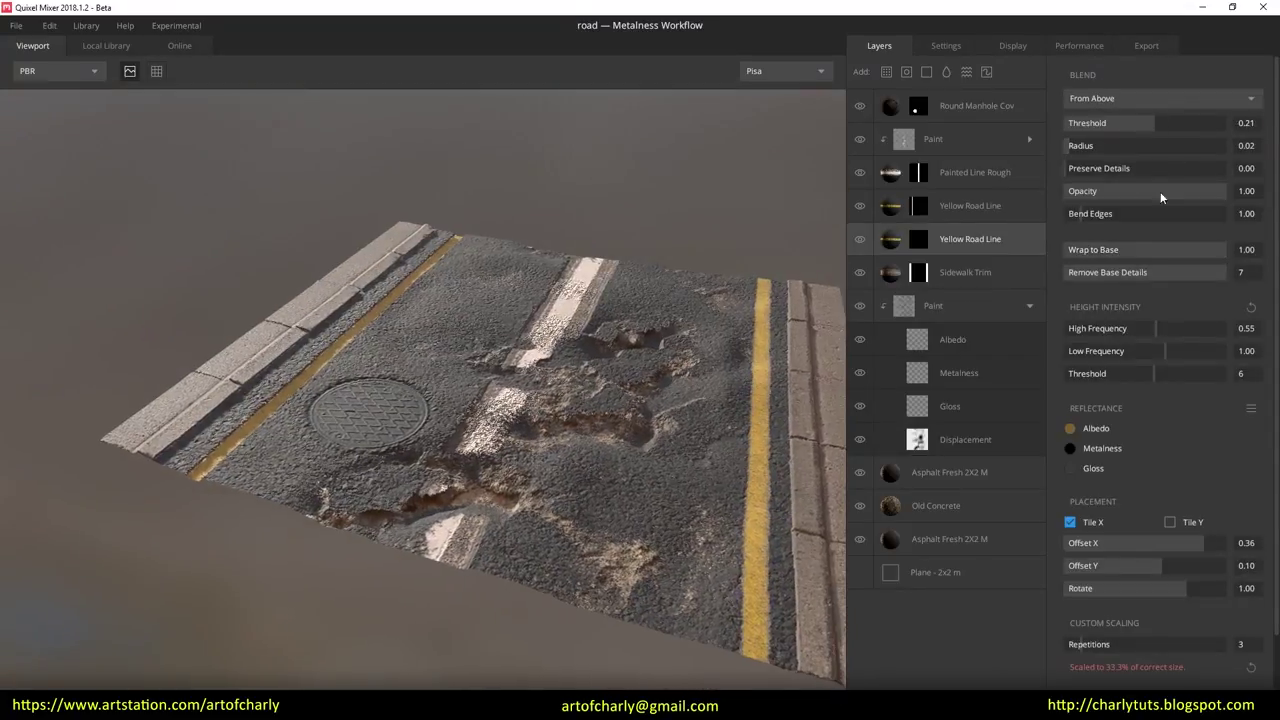
Step: Add Asphalt Patch and Road Crack layers above Painted Line Rough, apply a reflectance preset, and widen the large patch
click(978, 174)
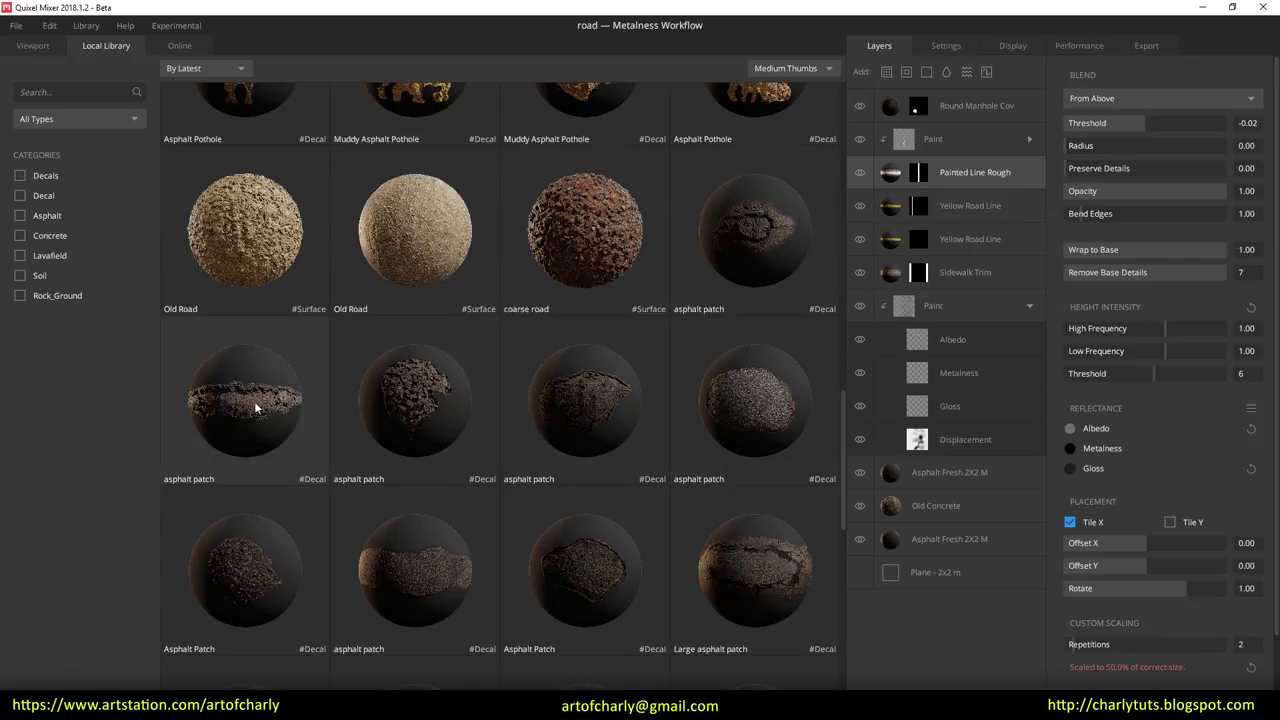
click(254, 401)
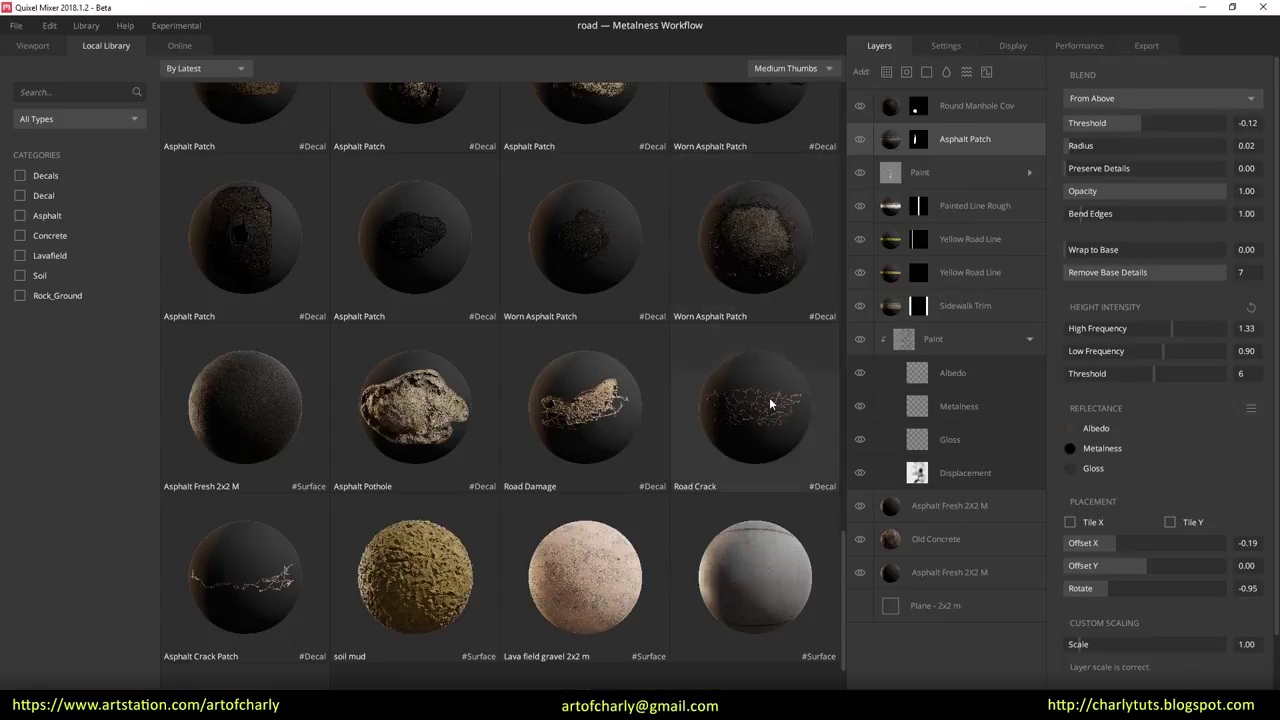
click(766, 405)
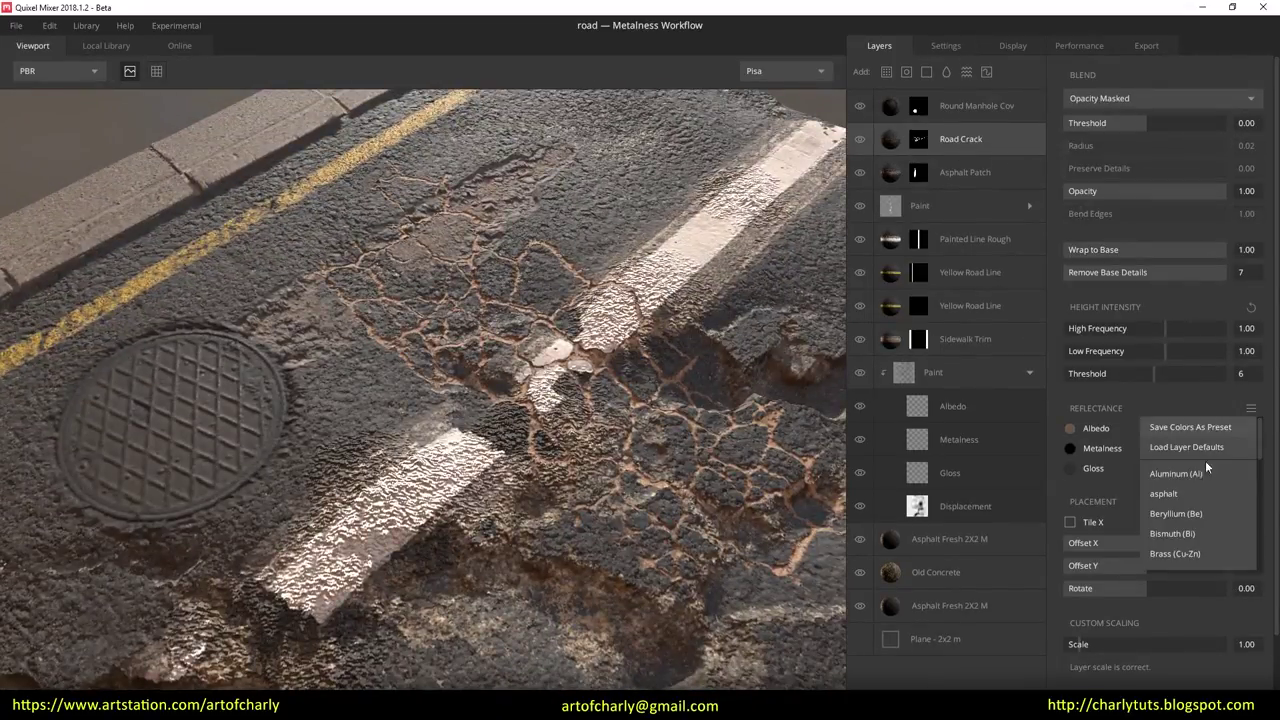
click(1170, 493)
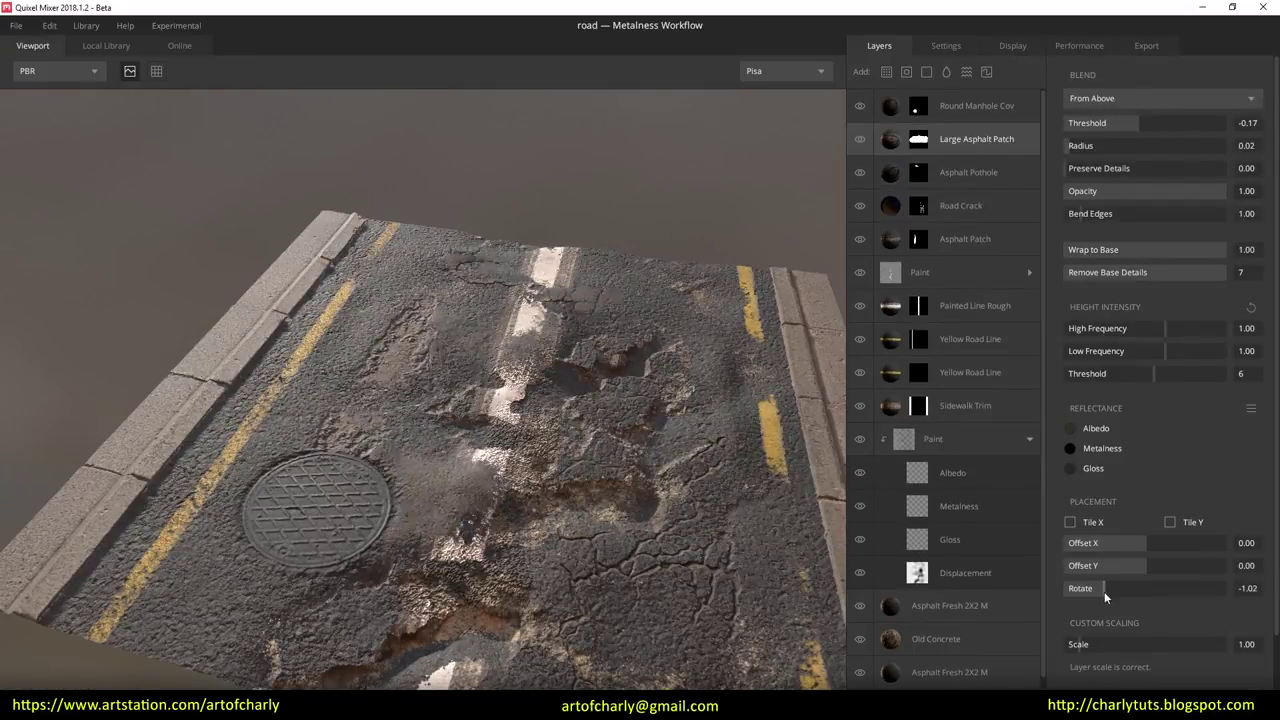
drag(1146, 122, 1164, 122)
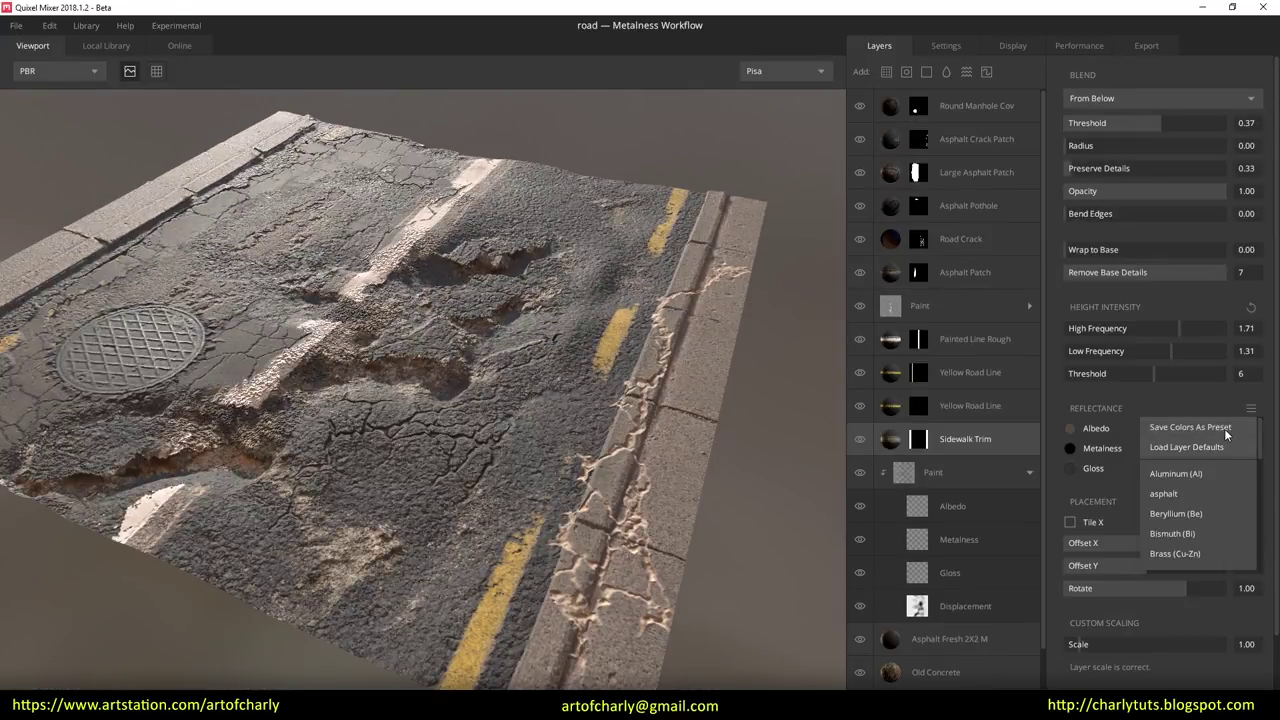
Step: Save a reflectance preset named 'road', apply the sidewalk preset, and blend the crack patch in from above
click(1190, 427)
text(road)
key(Return)
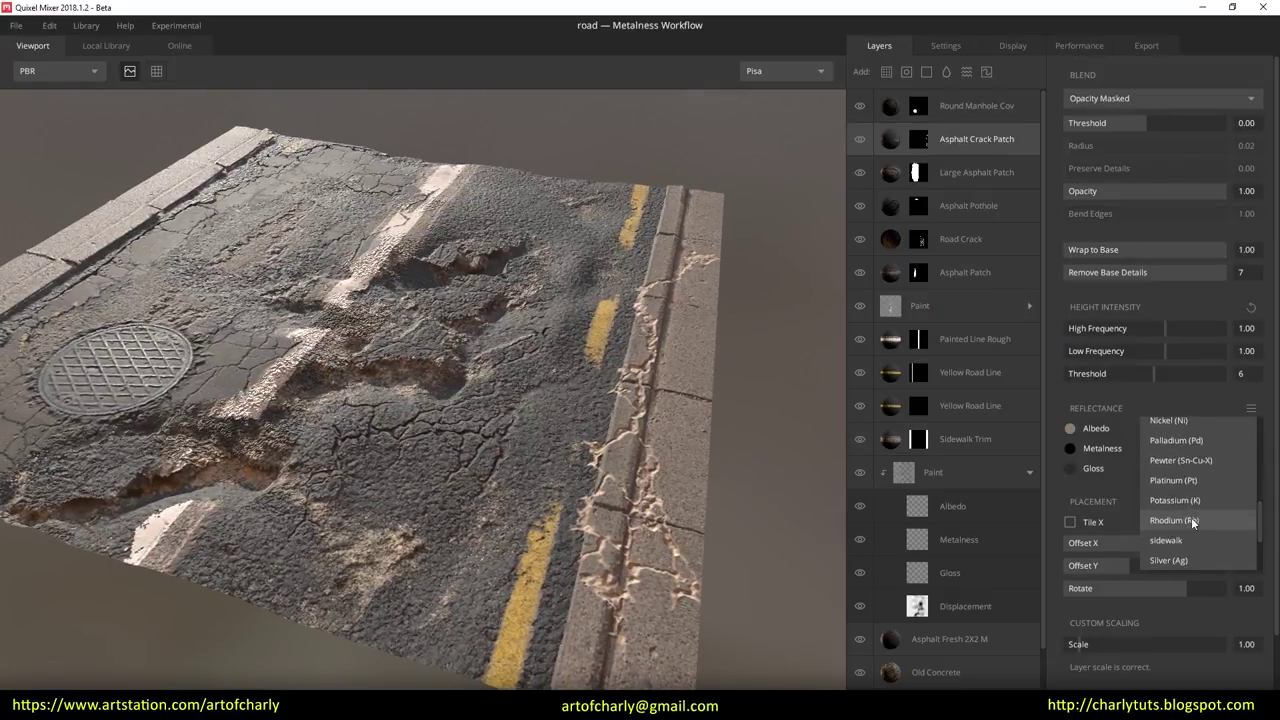
click(1187, 509)
drag(1137, 125, 1154, 119)
scroll(1145, 100, down, 1)
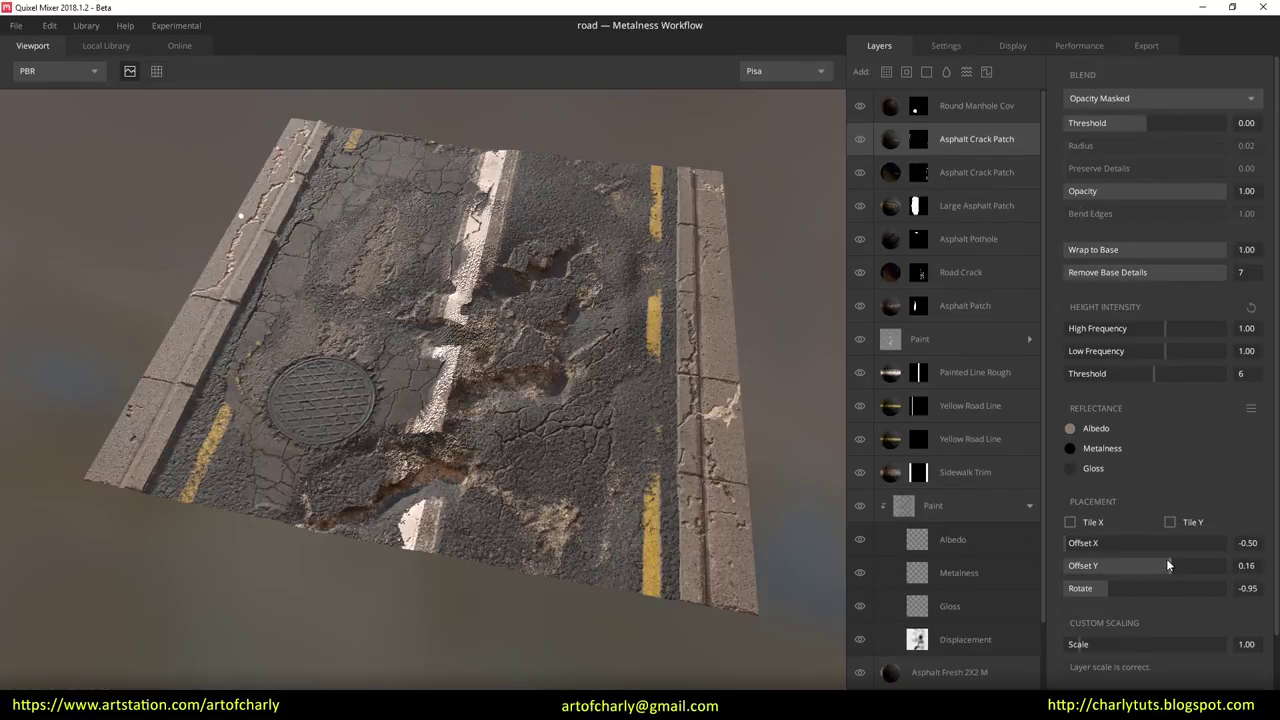
click(1167, 565)
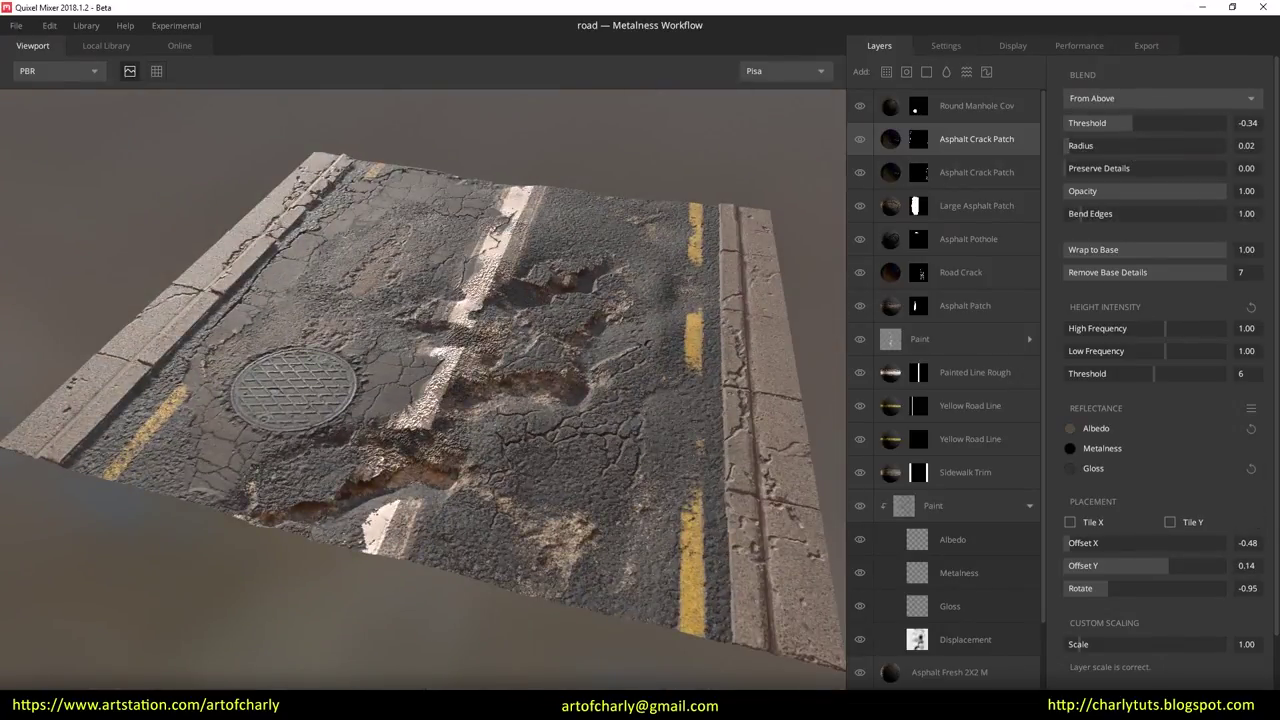
Step: Add a Liquid layer on top, setting puddle coverage and softer, shallower edges
click(947, 72)
drag(1142, 151, 1194, 169)
mouse_move(1120, 298)
mouse_down()
mouse_move(1037, 296)
mouse_move(1113, 276)
mouse_up()
Step: Make the puddles murkier and shallower with a tighter wet area and wider, darker damp edges
click(1079, 374)
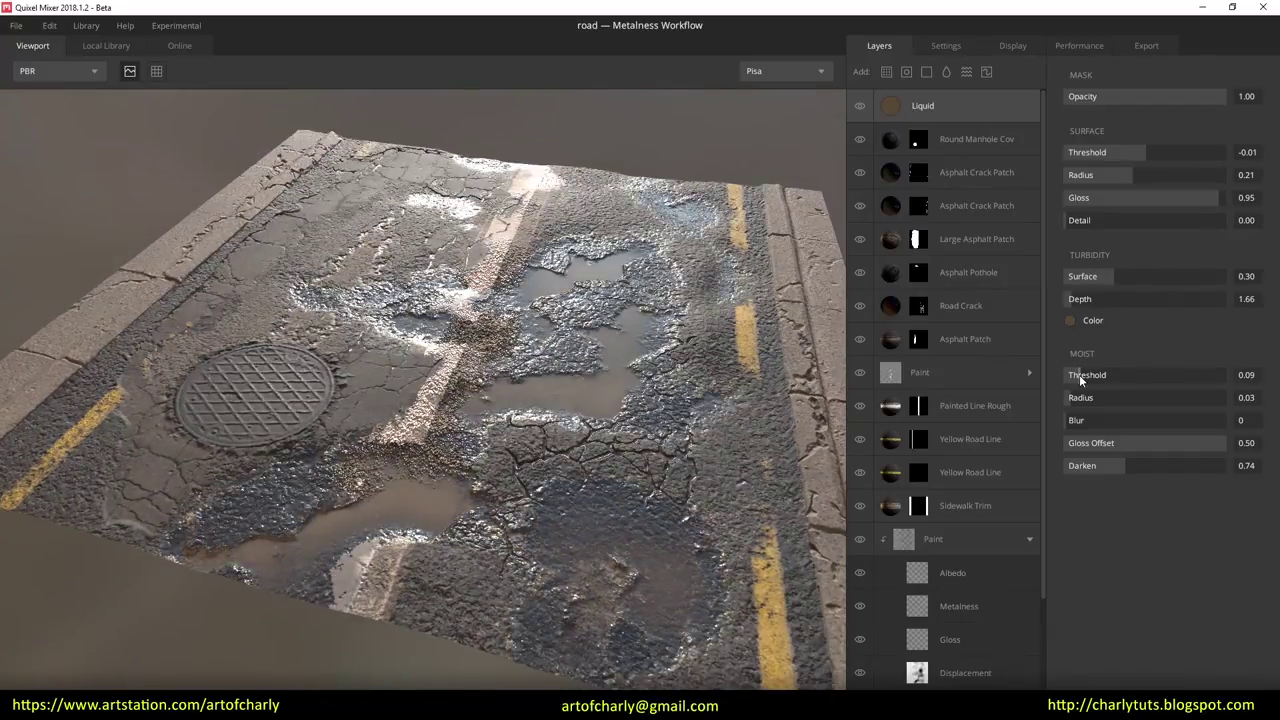
drag(1077, 374, 1100, 397)
drag(1139, 466, 1153, 466)
drag(1146, 152, 1150, 152)
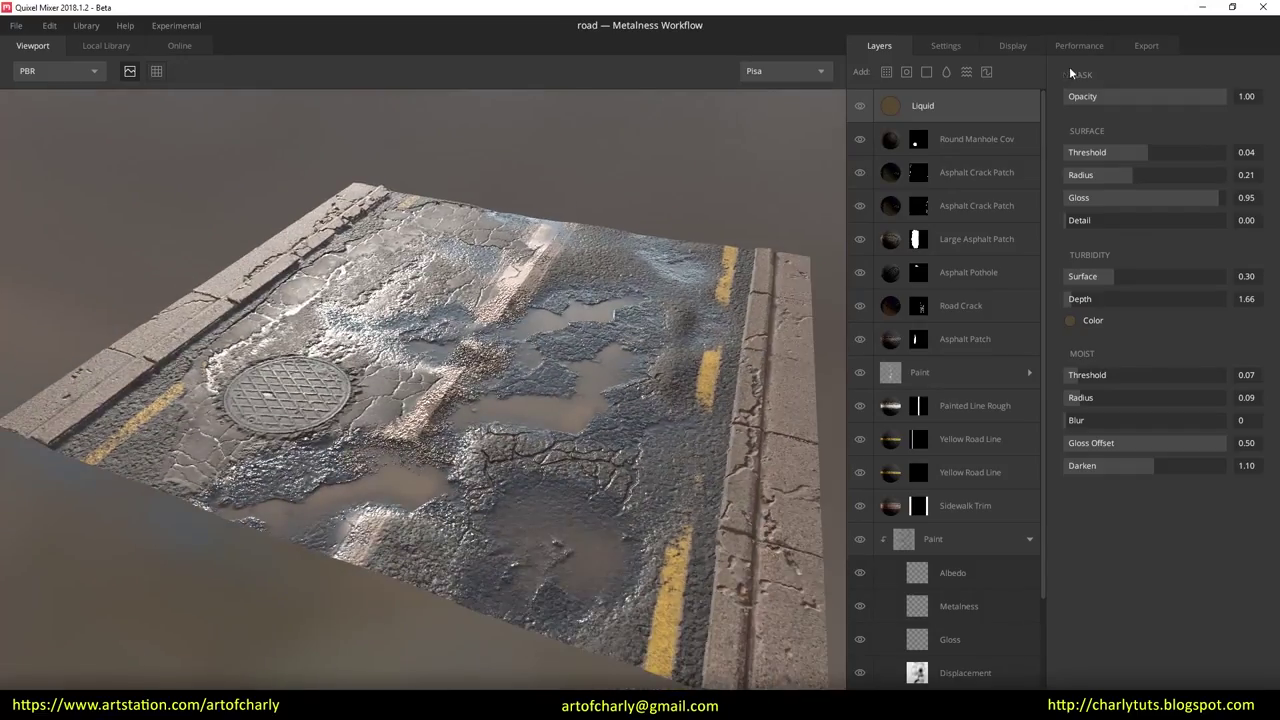
Step: Keep viewport tessellation at 10 and bring up the mix's working resolution settings
click(1012, 45)
click(1010, 313)
click(1020, 514)
drag(525, 432, 520, 429)
click(950, 42)
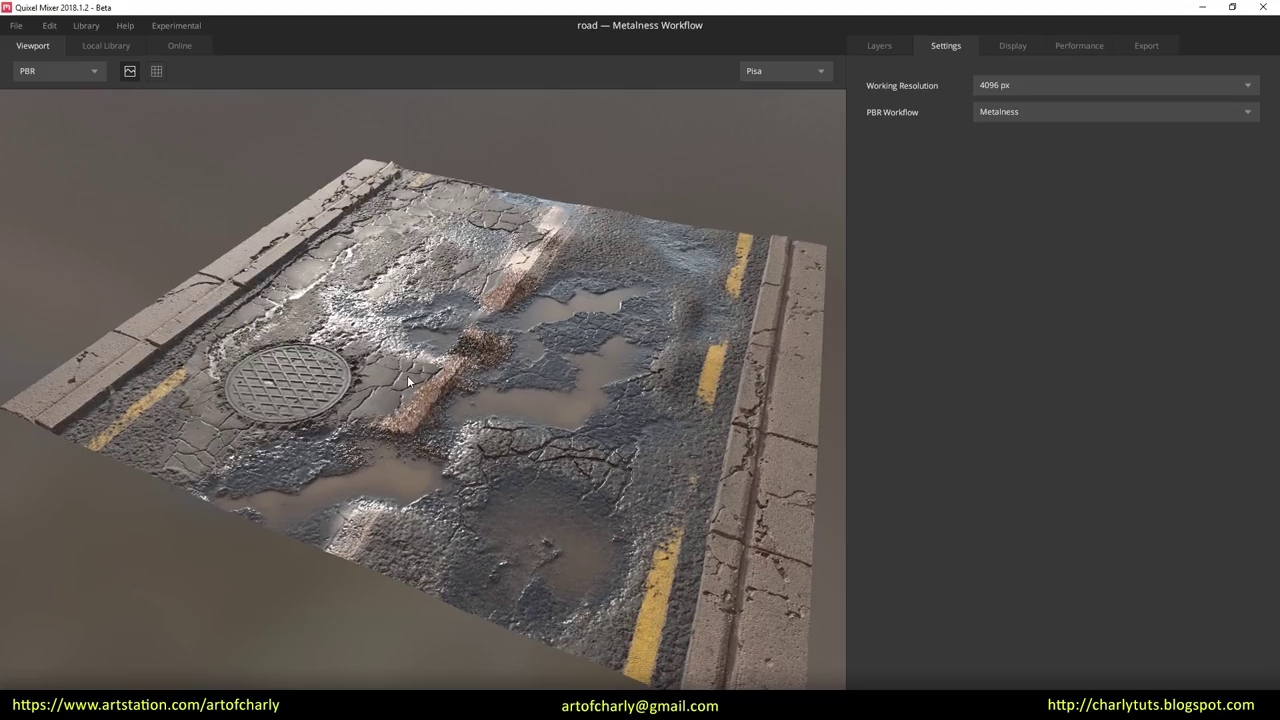
Step: Orbit to a low angle along the road and turn off the Paint layer
drag(408, 381, 485, 409)
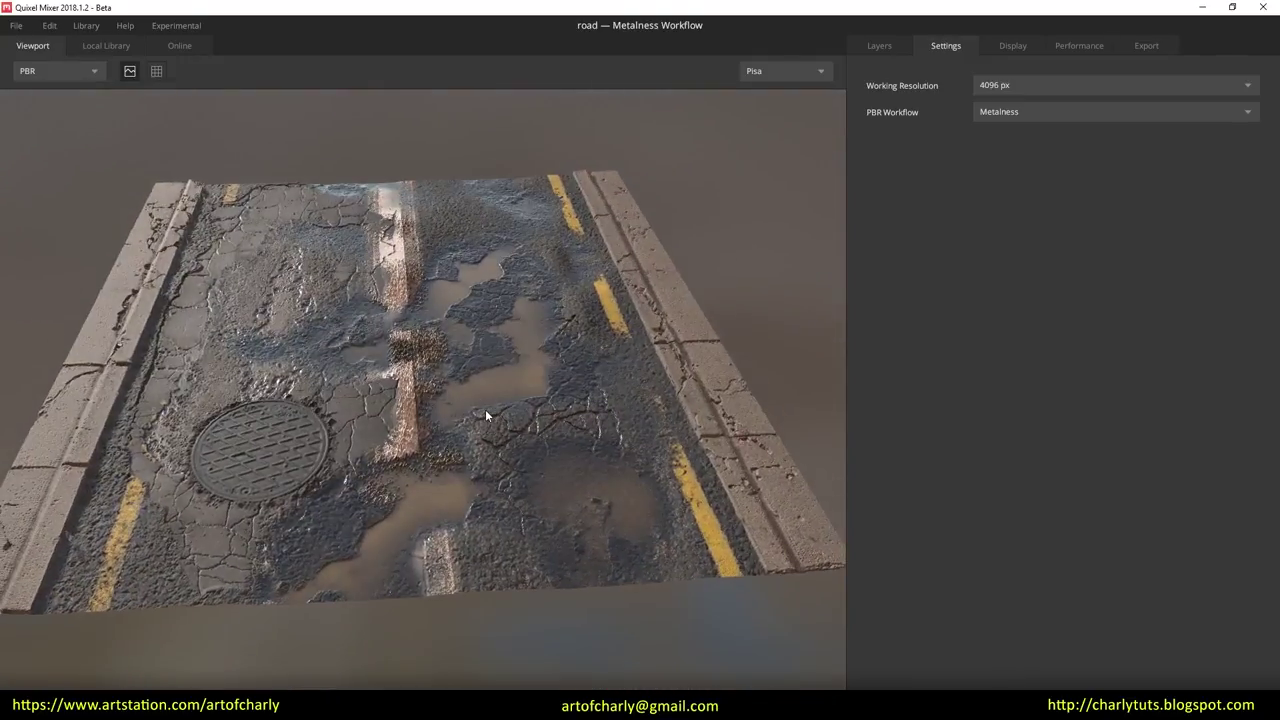
scroll(478, 378, up, 6)
mouse_move(458, 396)
mouse_down()
mouse_move(474, 352)
mouse_move(602, 287)
mouse_up()
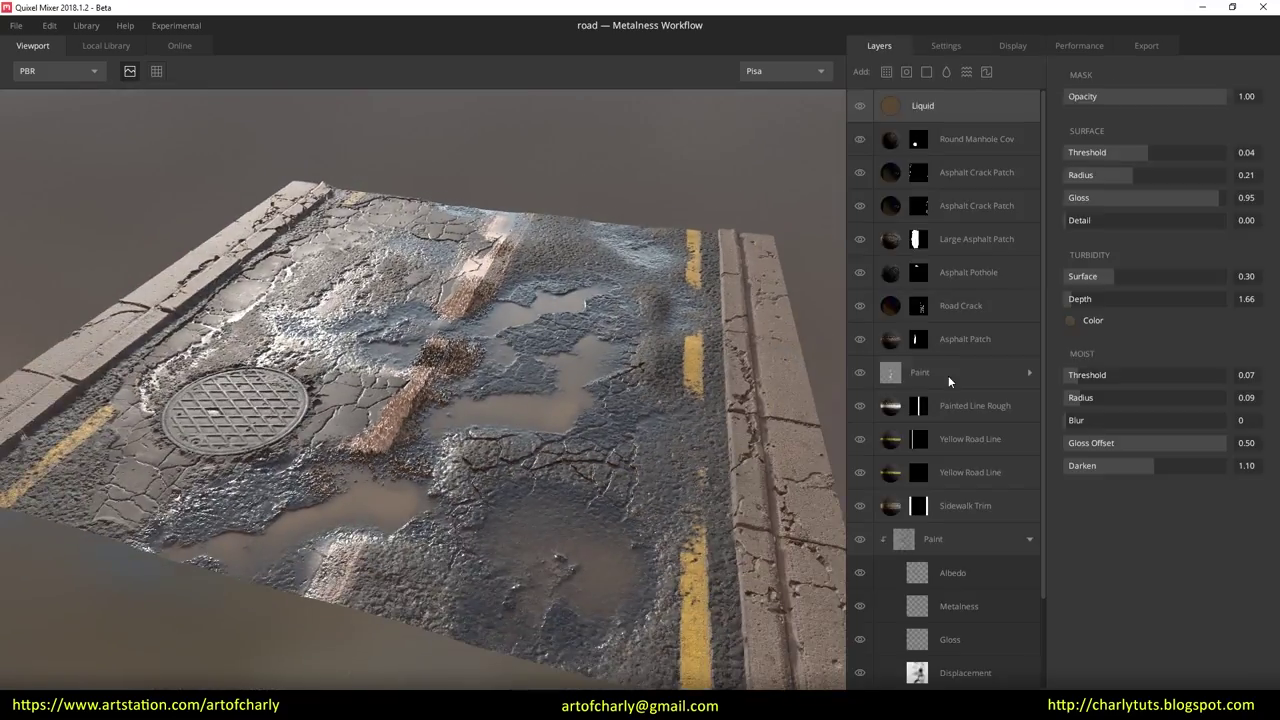
click(948, 377)
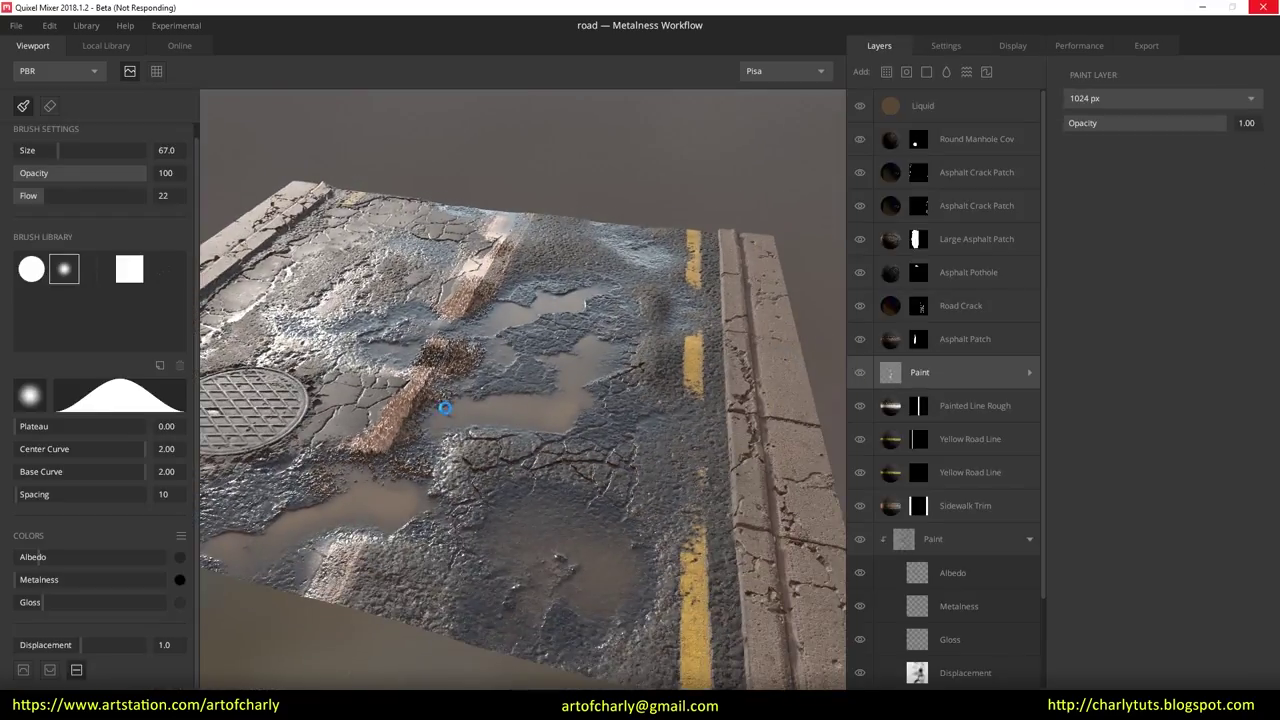
click(969, 111)
mouse_move(556, 453)
mouse_down()
mouse_move(570, 483)
mouse_move(568, 347)
mouse_up()
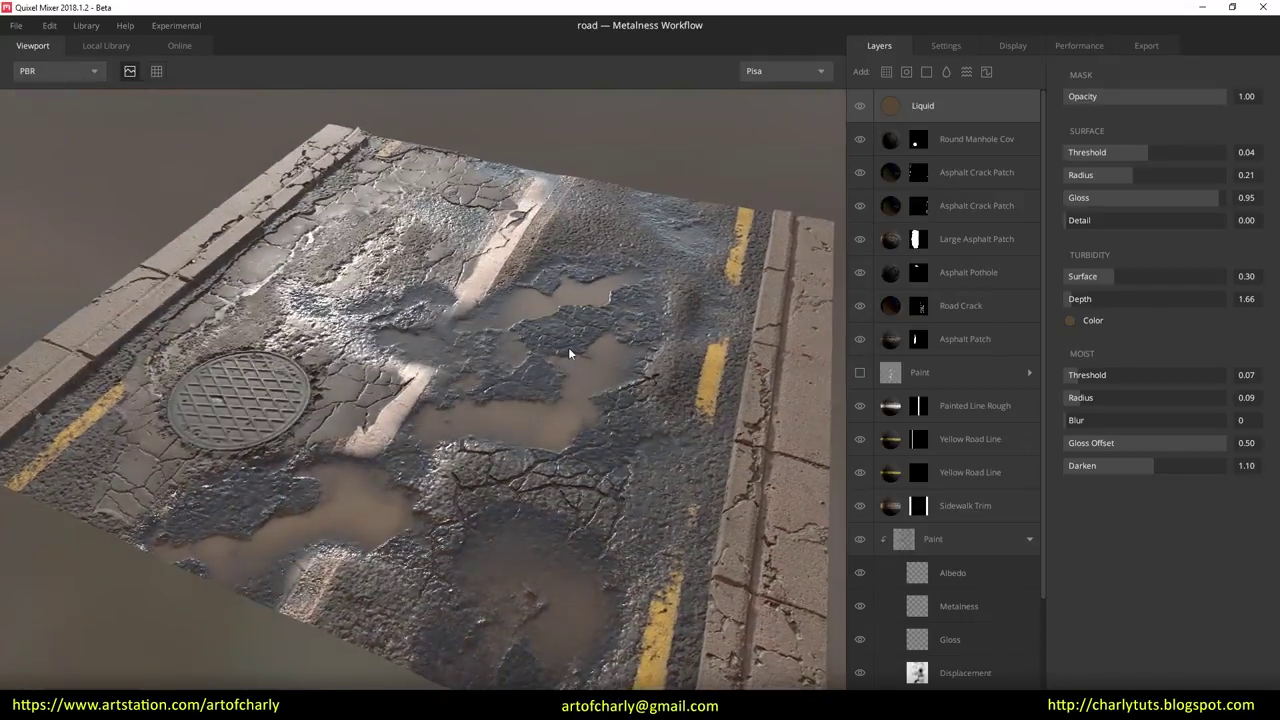
scroll(546, 329, down, 3)
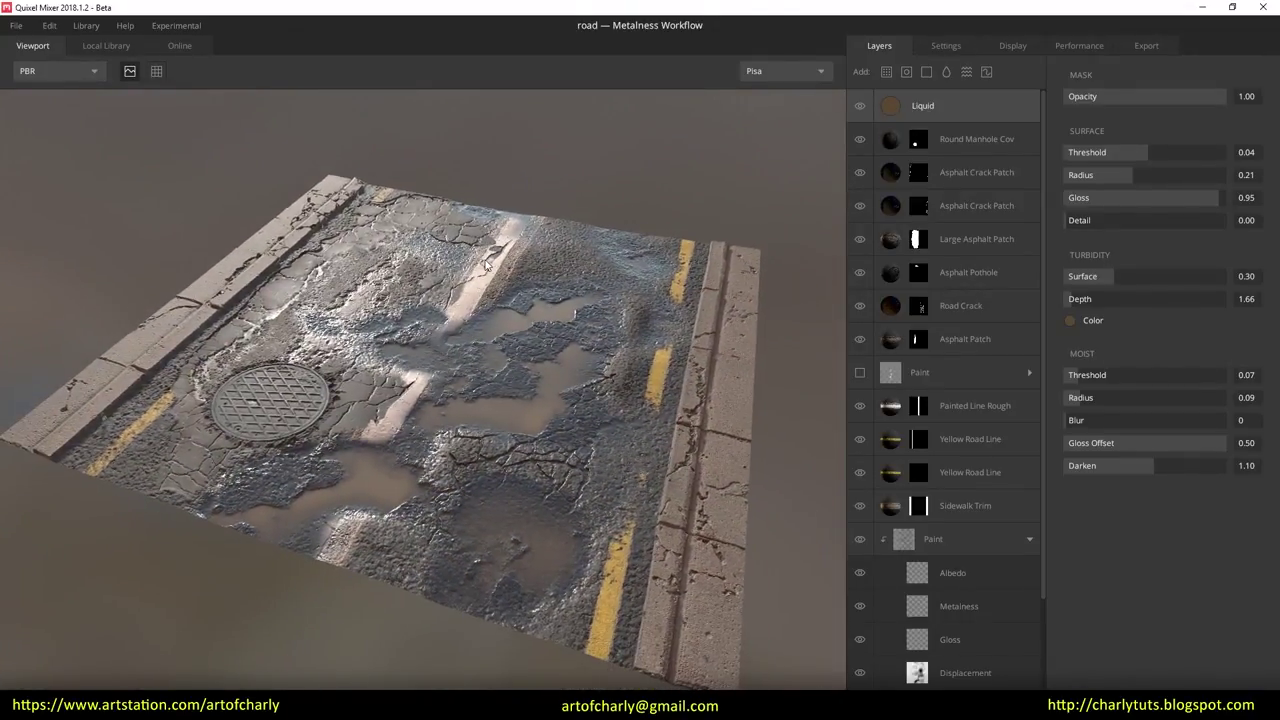
Step: Export the mix to the library, renaming the surface 'wet_main_road'
click(16, 26)
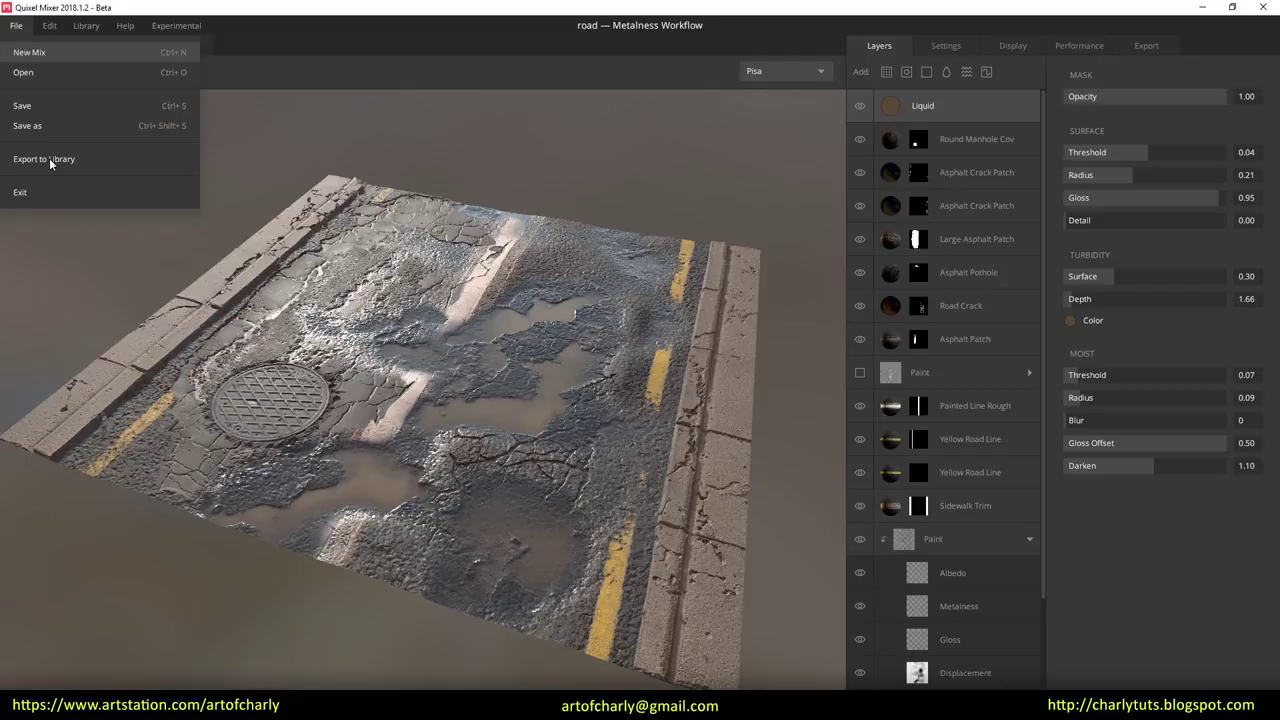
click(49, 158)
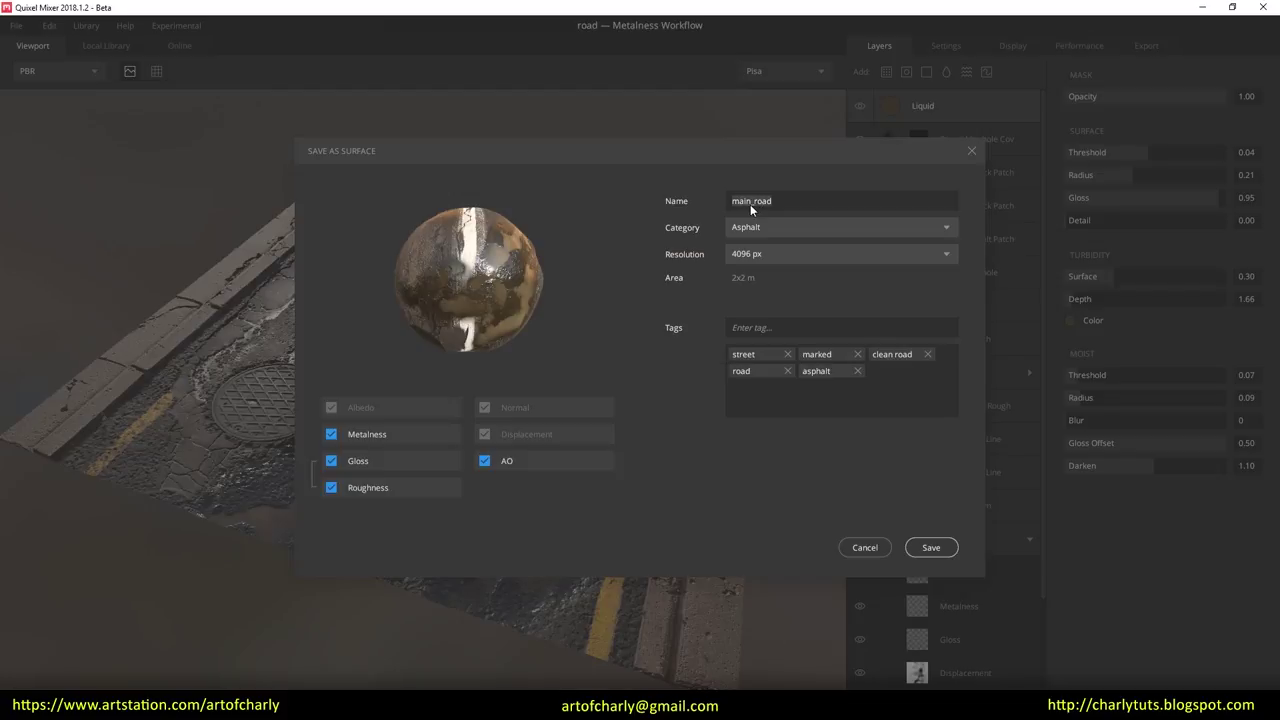
double_click(747, 202)
text(wet_main_road)
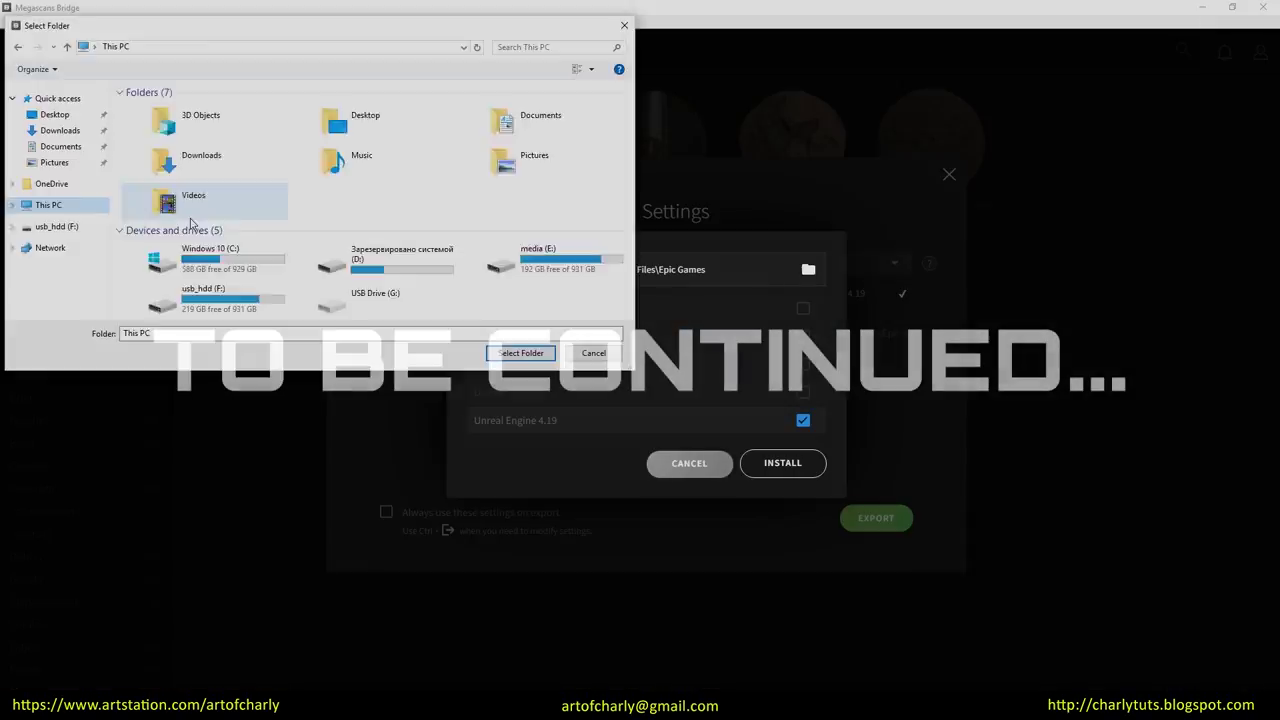